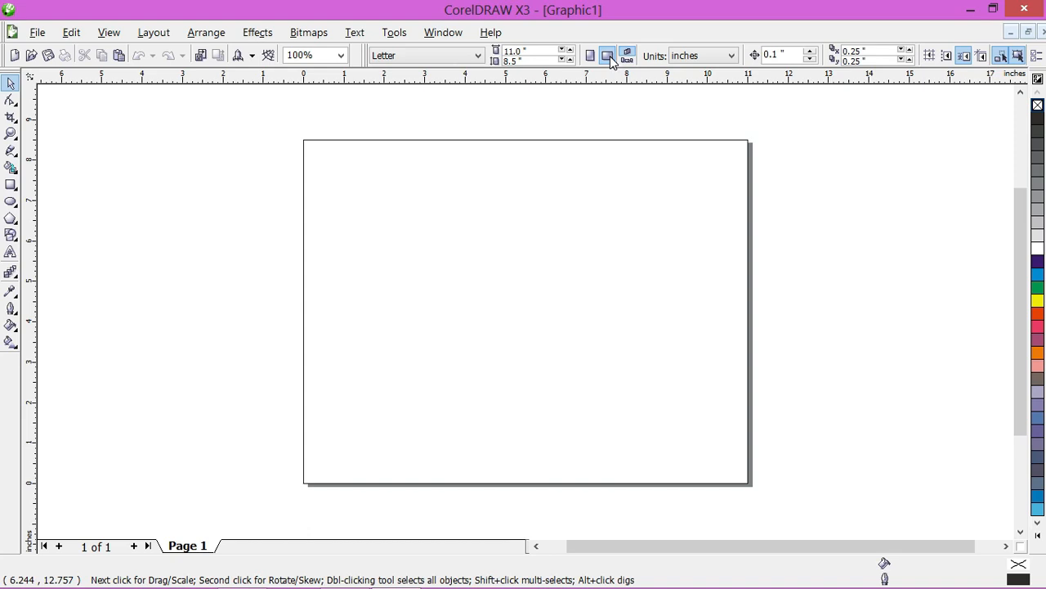
# Draw a circle about 1.94 inches in diameter on the page and set its outline width to 8 pt.
pyautogui.scroll(1, 549, 249)
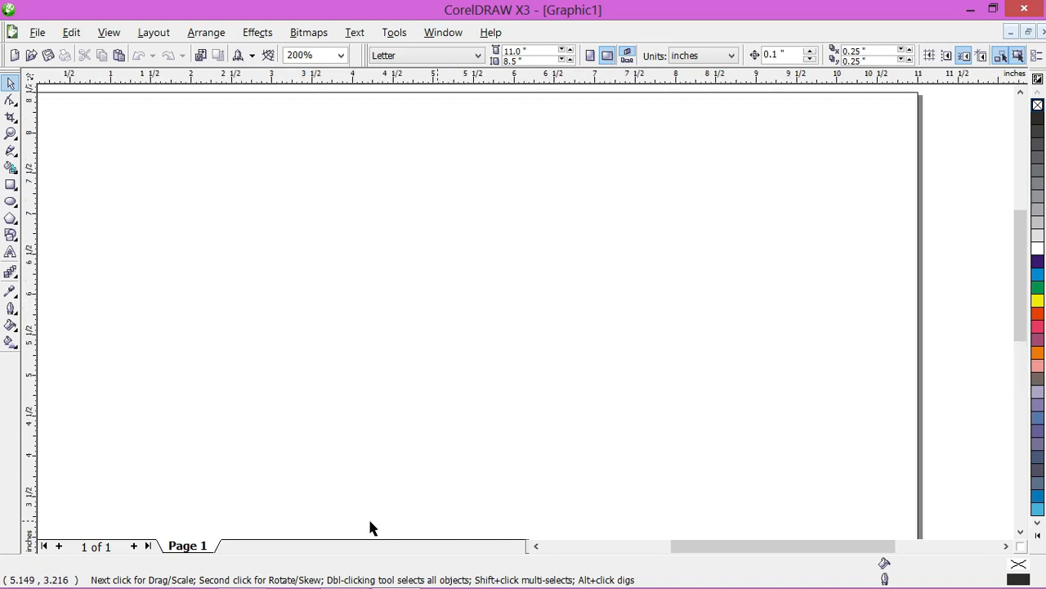
pyautogui.click(537, 546)
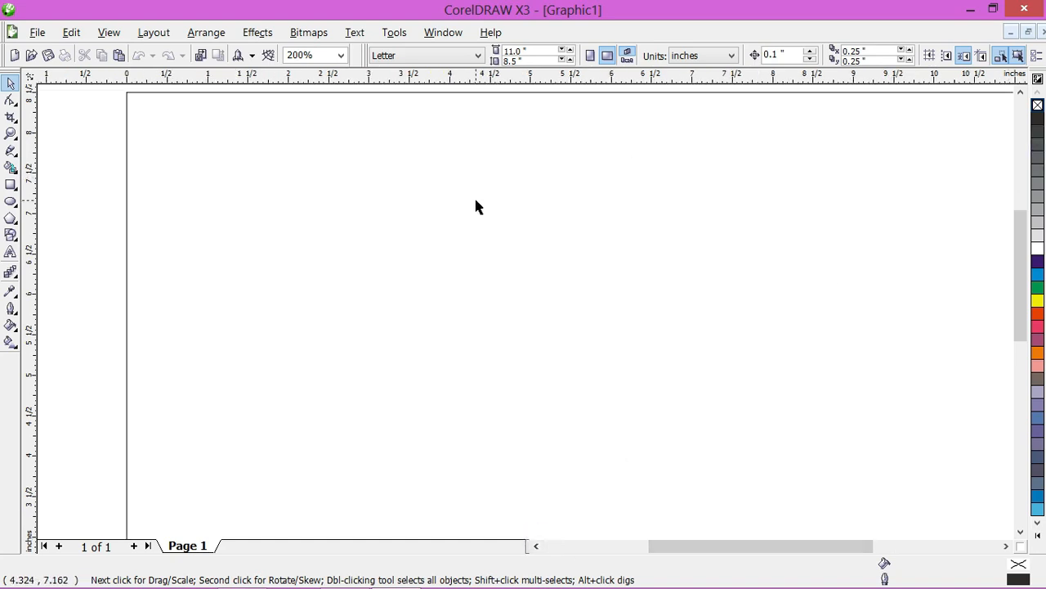
pyautogui.click(11, 201)
pyautogui.moveTo(299, 240); pyautogui.dragTo(456, 394)
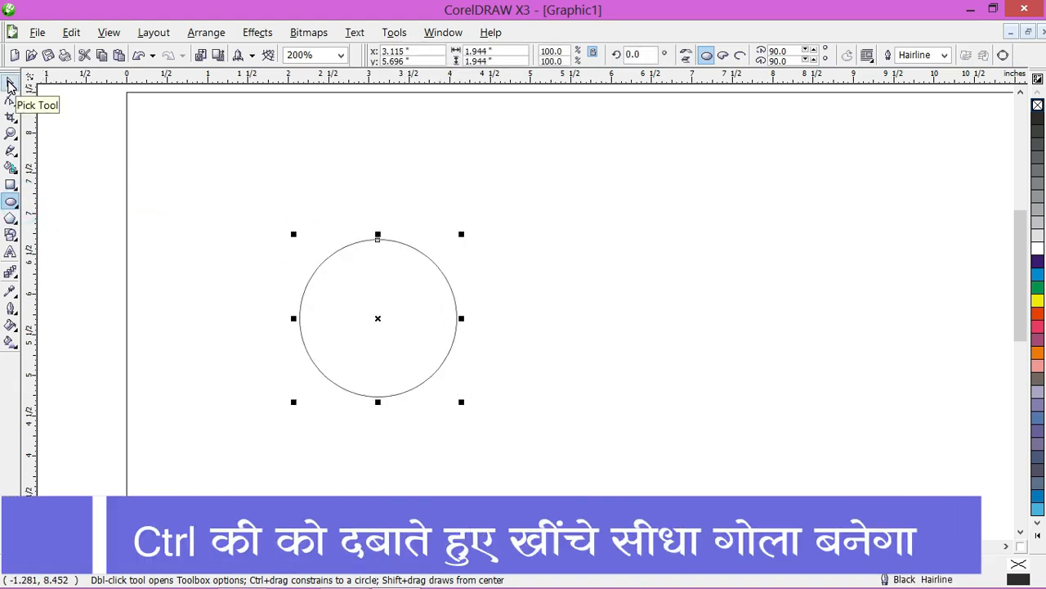
pyautogui.click(942, 56)
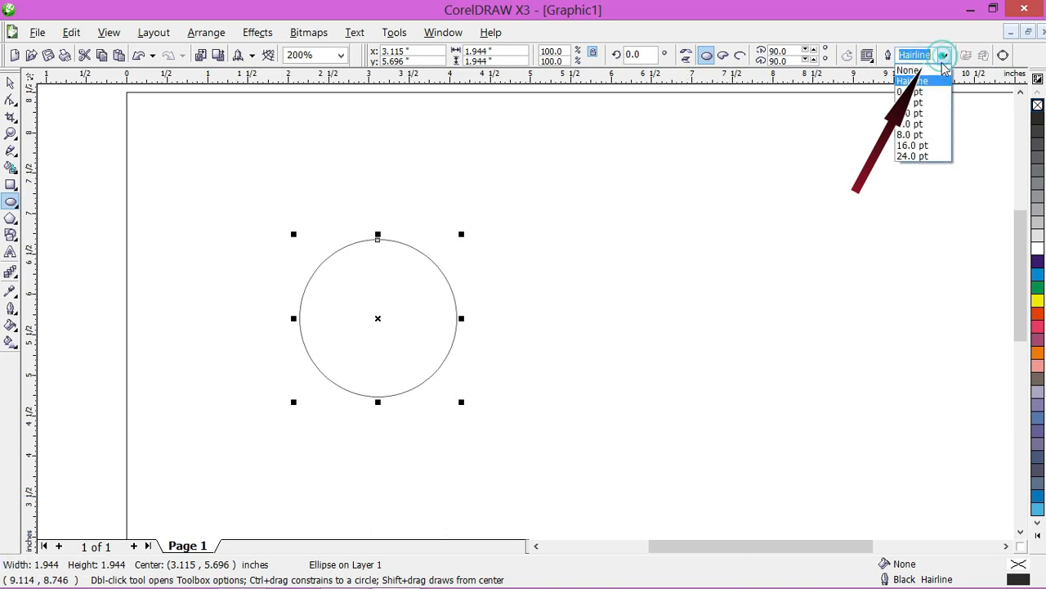
pyautogui.click(929, 136)
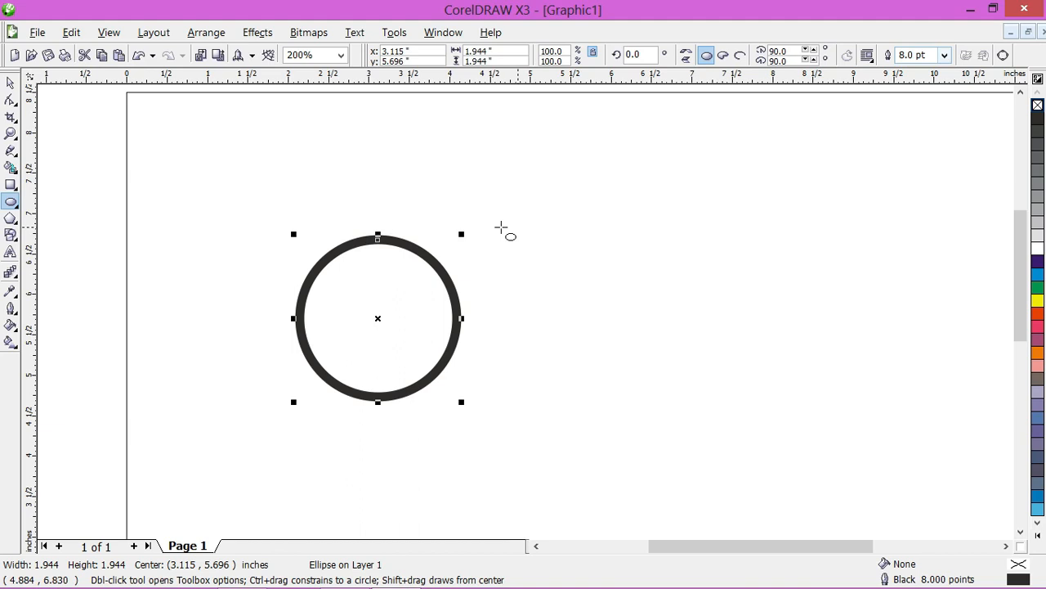
# Try a 4 pt outline width on the circle and restore the 8 pt width.
pyautogui.scroll(-1, 441, 243)
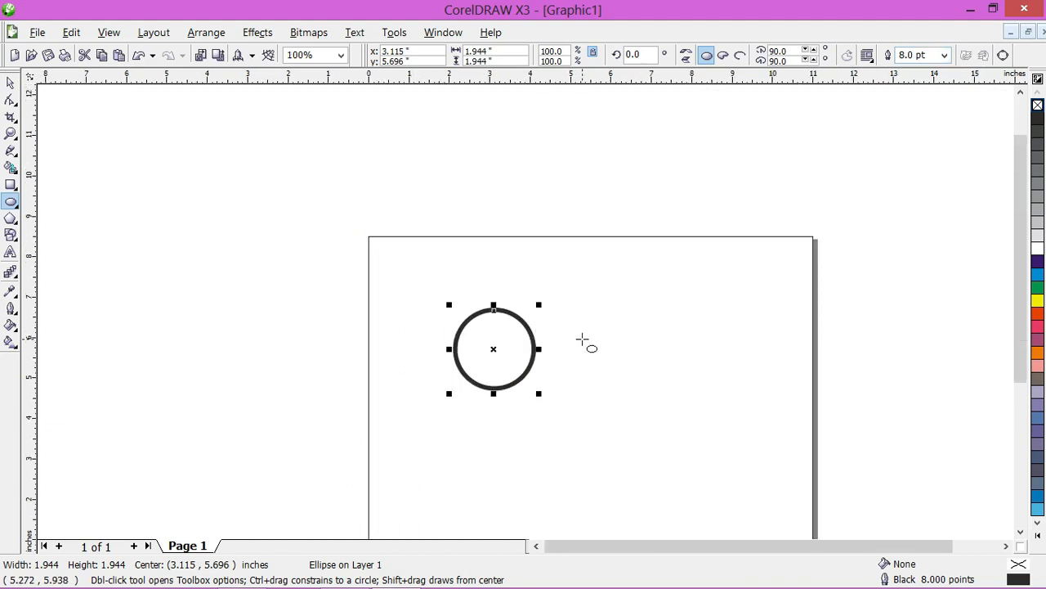
pyautogui.scroll(1, 582, 340)
pyautogui.click(943, 55)
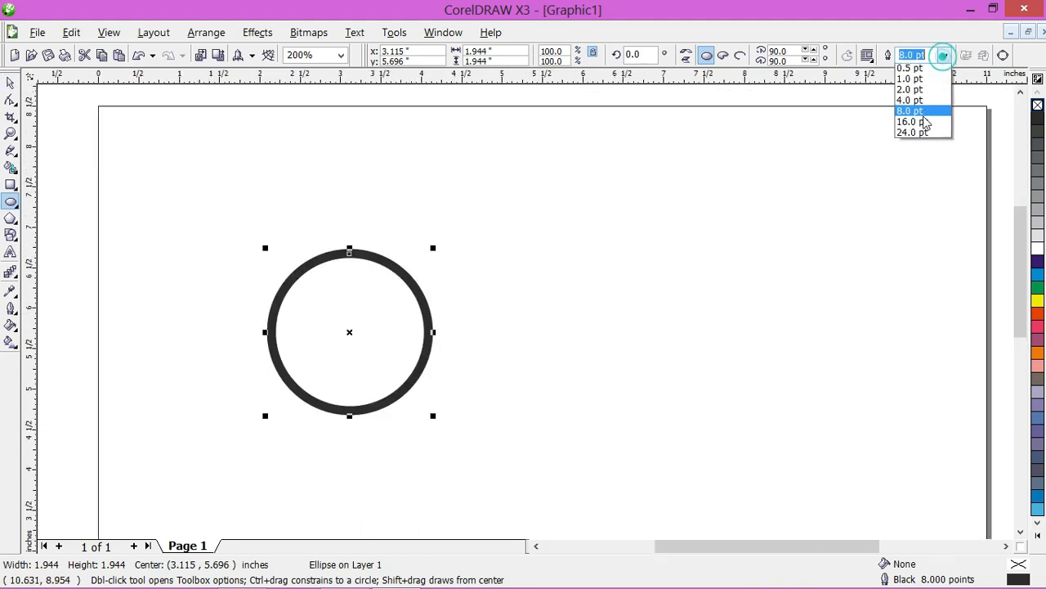
pyautogui.click(907, 122)
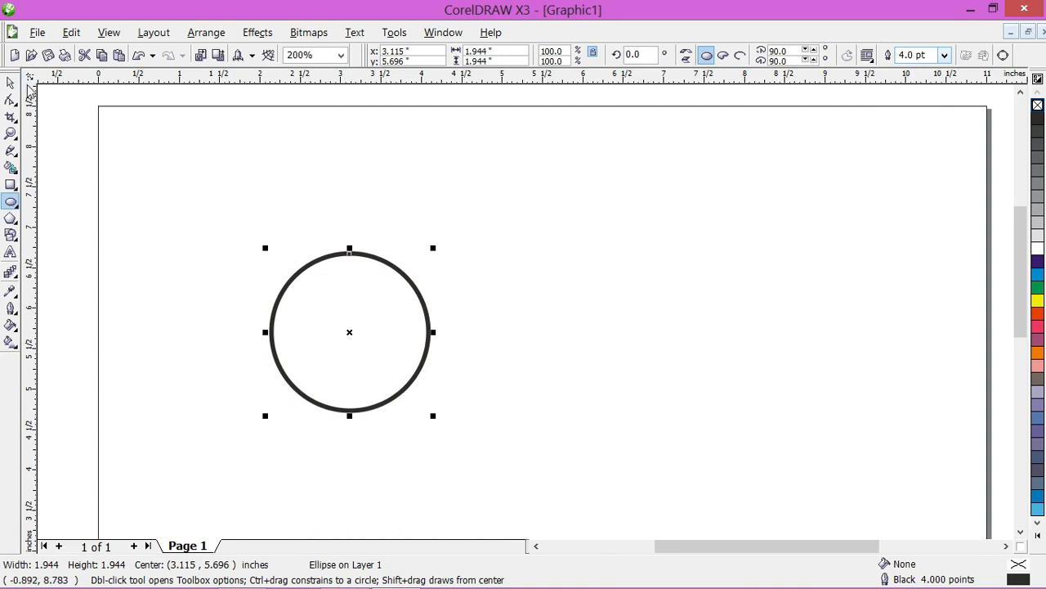
pyautogui.click(945, 55)
pyautogui.click(914, 133)
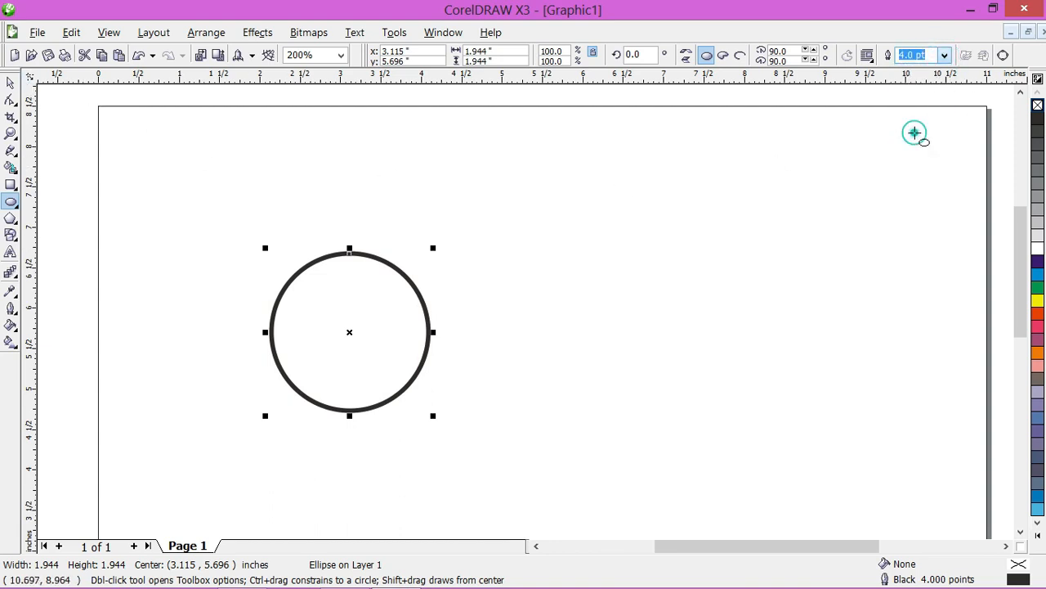
# Make a concentric duplicate of the circle scaled down to about 1.71 inches, and set the duplicate's outline to 4 pt.
pyautogui.click(10, 82)
pyautogui.scroll(1, 525, 308)
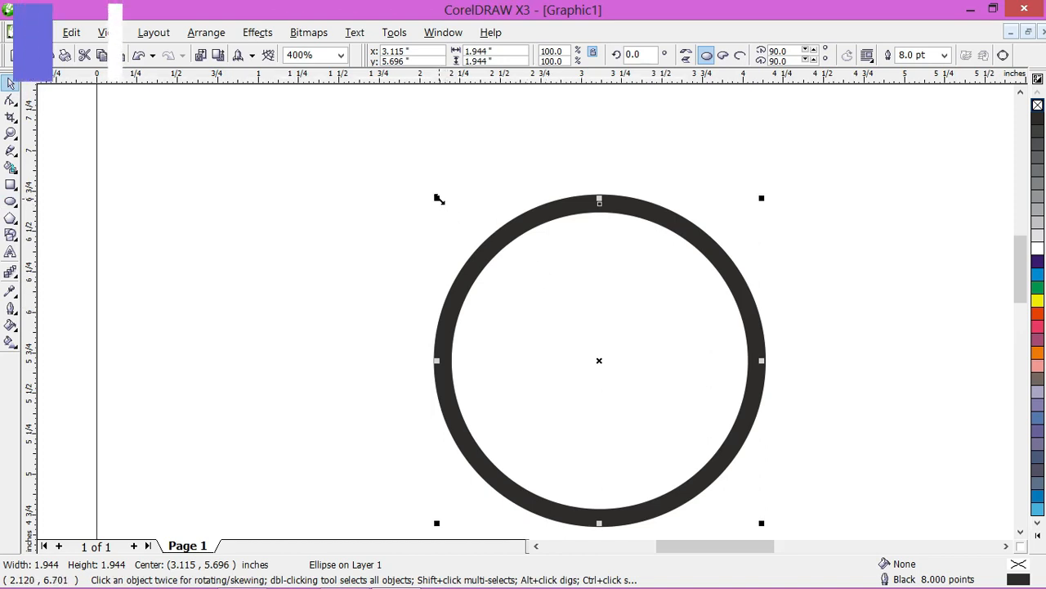
pyautogui.moveTo(439, 198); pyautogui.dragTo(458, 217)
pyautogui.rightClick(455, 218)
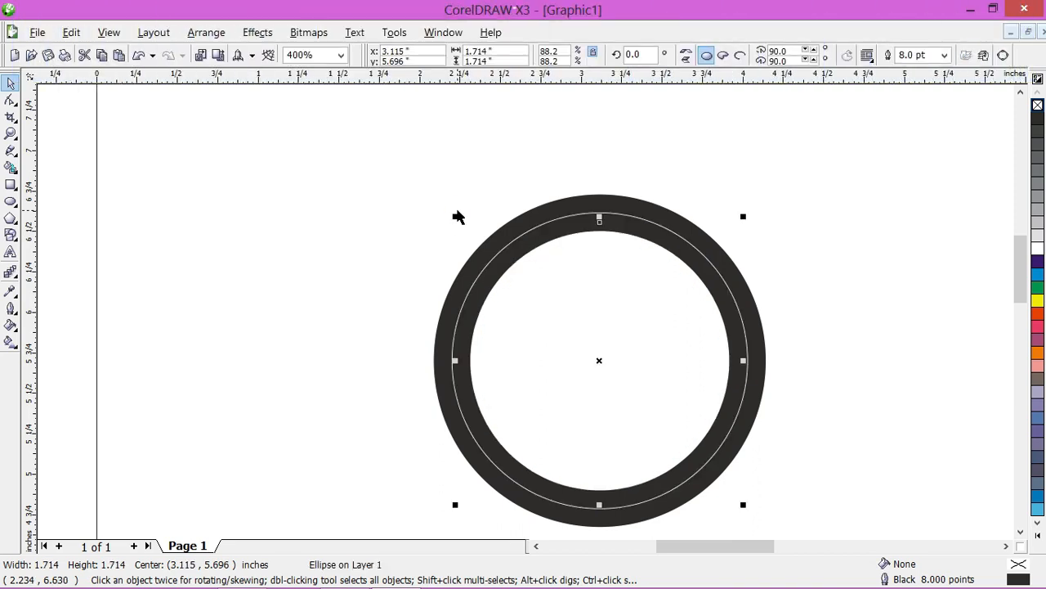
pyautogui.click(942, 52)
pyautogui.click(925, 123)
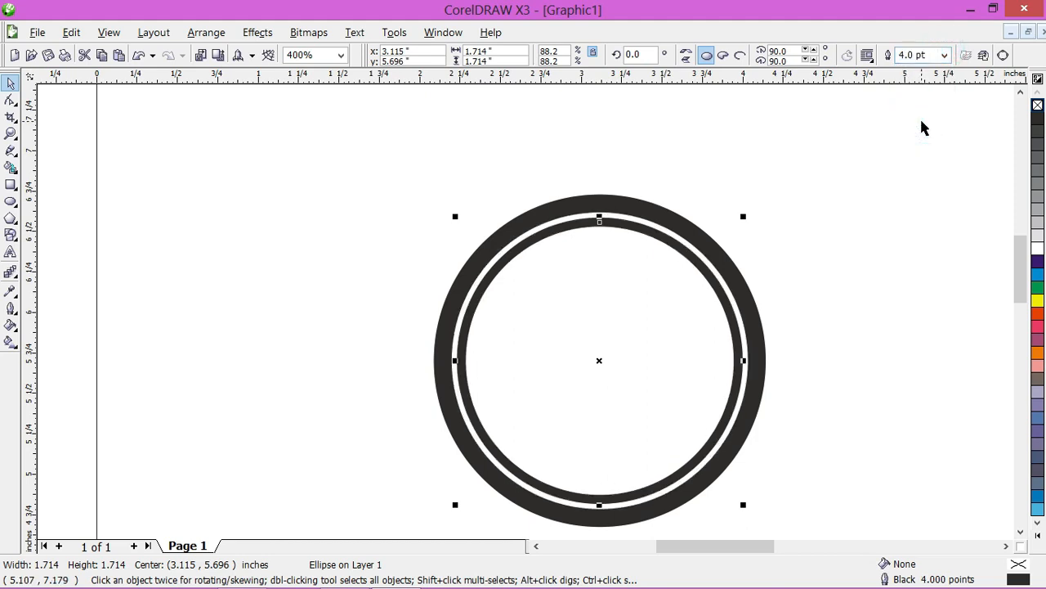
pyautogui.scroll(-1, 922, 123)
pyautogui.click(23, 83)
pyautogui.click(484, 406)
pyautogui.scroll(1, 425, 365)
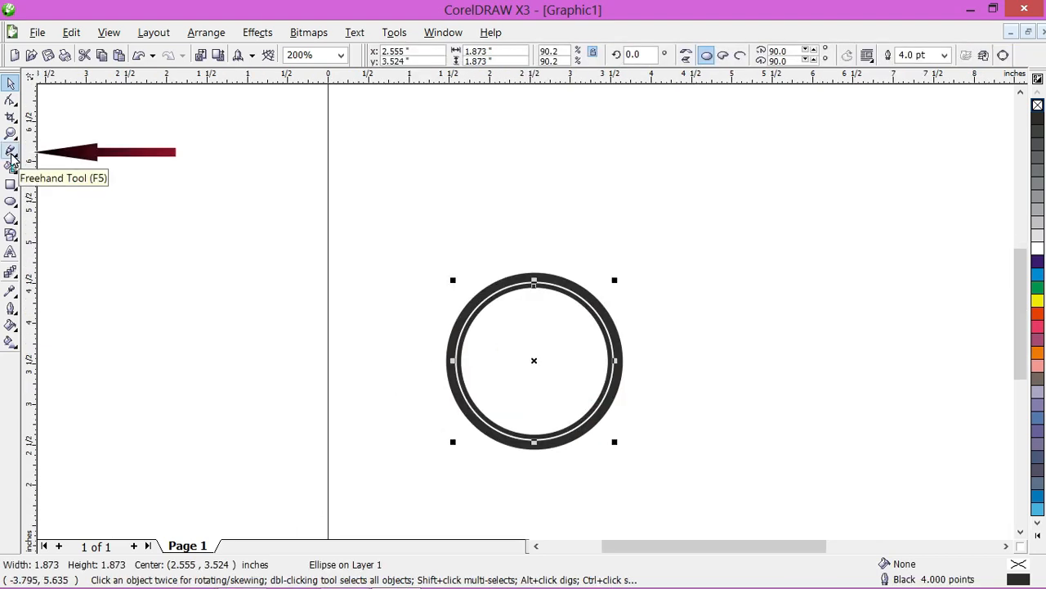
# Draw a straight vertical line about 2.34 inches long beside the circles and set its outline width to 2 pt.
pyautogui.click(11, 155)
pyautogui.click(762, 213)
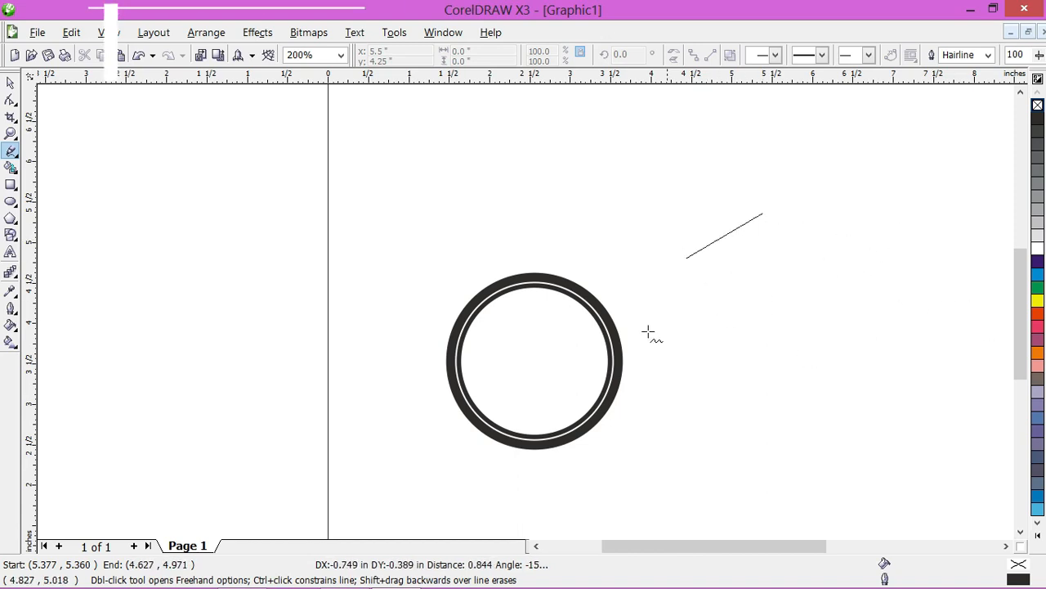
pyautogui.keyDown('ctrl'); pyautogui.click(746, 402); pyautogui.keyUp('ctrl')
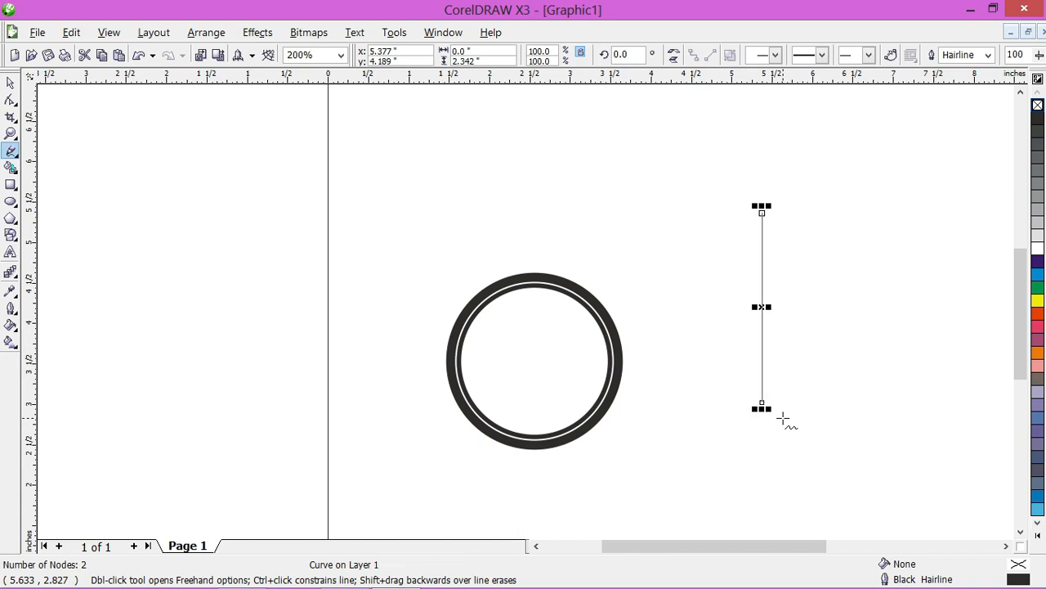
pyautogui.click(10, 82)
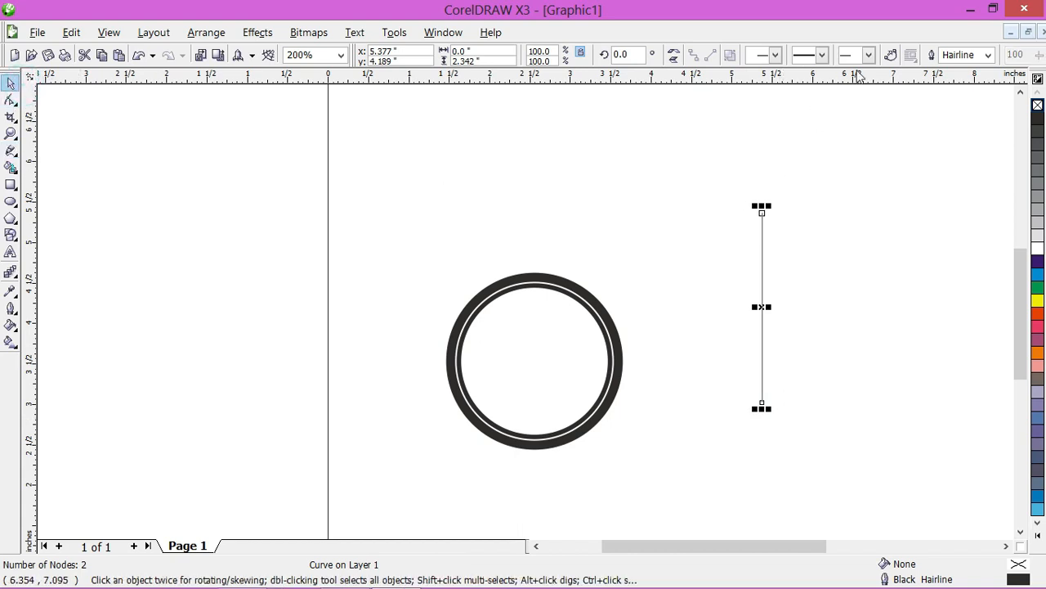
pyautogui.click(988, 56)
pyautogui.click(965, 113)
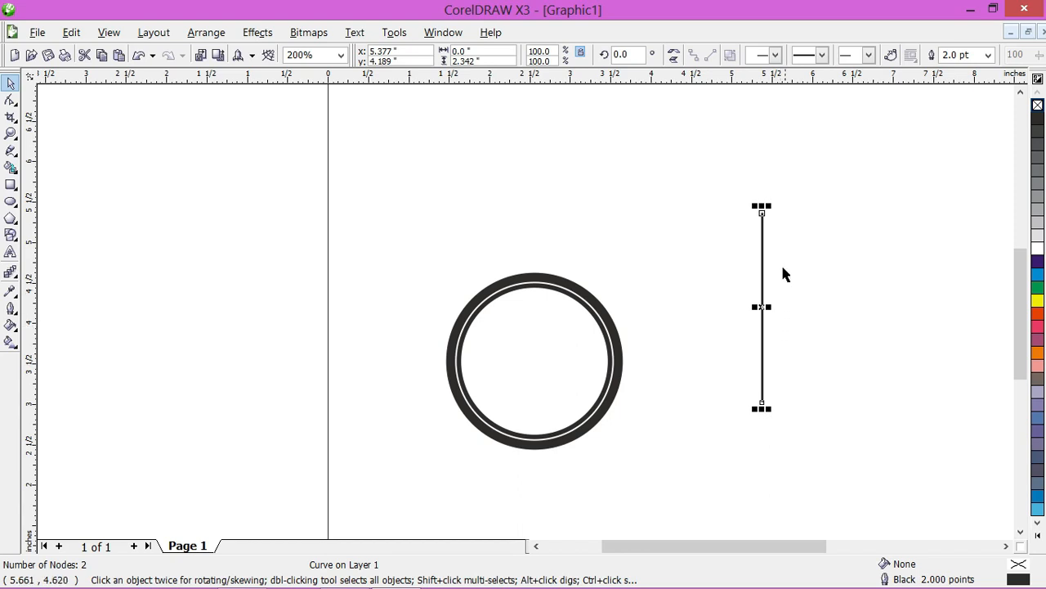
# Set up a Rotate transformation of 10 degrees about the vertical line's own centre.
pyautogui.click(209, 33)
pyautogui.moveTo(212, 59)
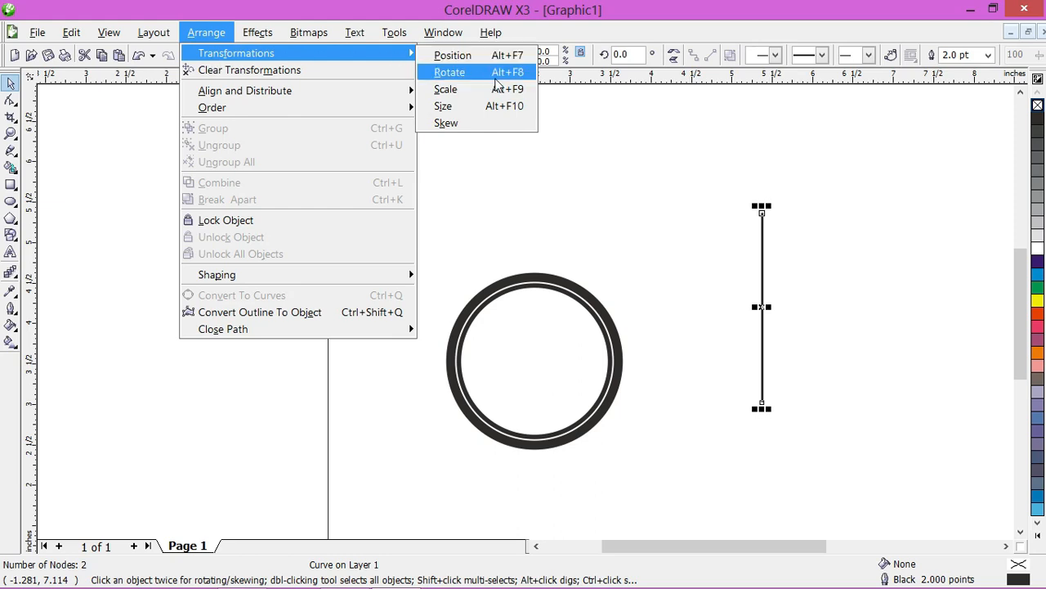
pyautogui.click(486, 78)
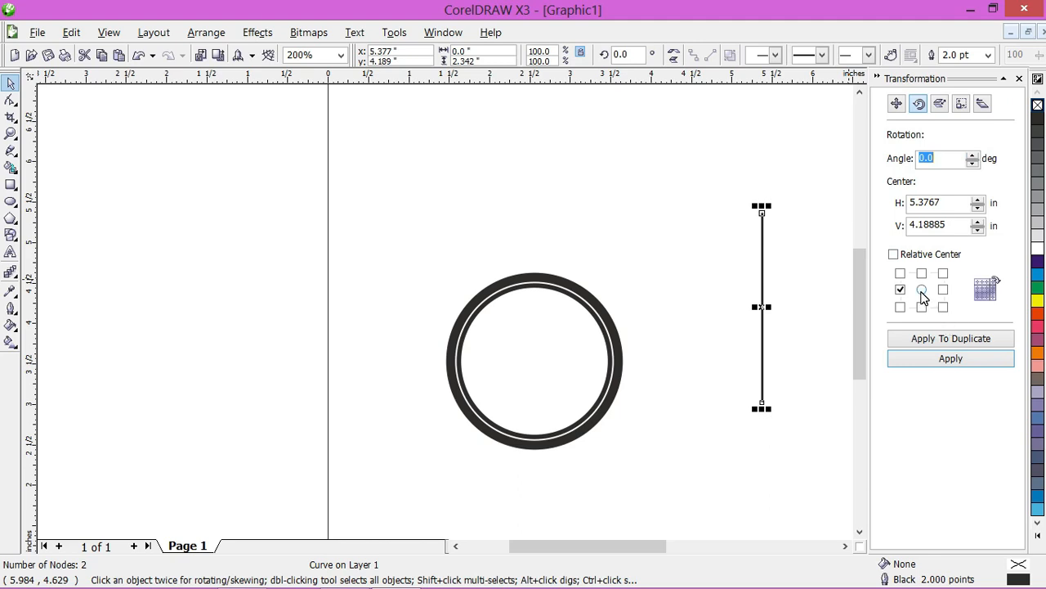
pyautogui.click(921, 289)
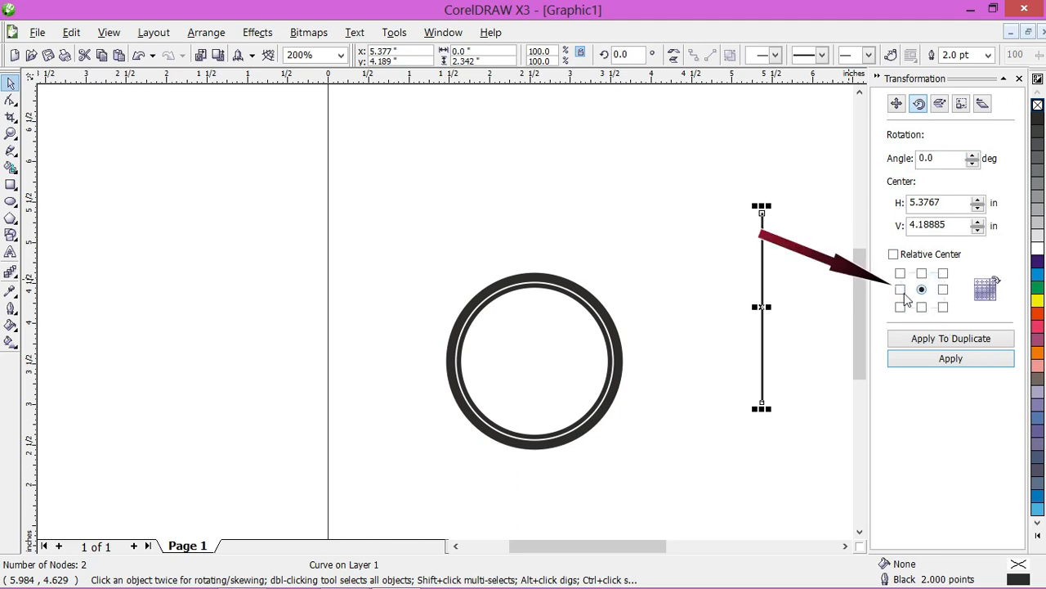
pyautogui.click(900, 290)
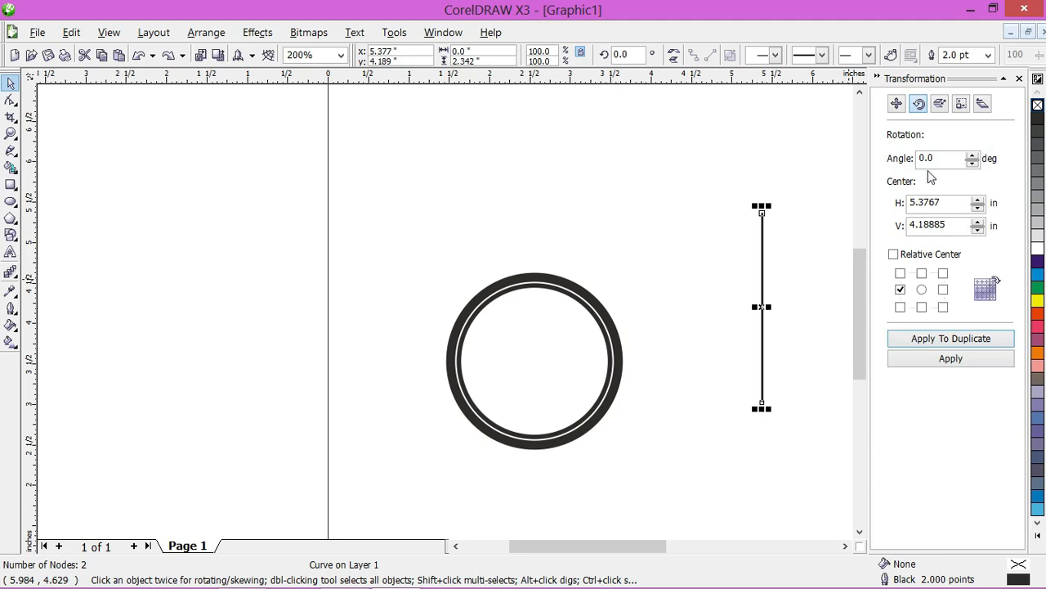
pyautogui.click(972, 155)
# Apply the rotation to repeated duplicates of the line, up to 170 degrees, to form a full ring of spokes.
pyautogui.click(950, 345)
pyautogui.click(950, 340)
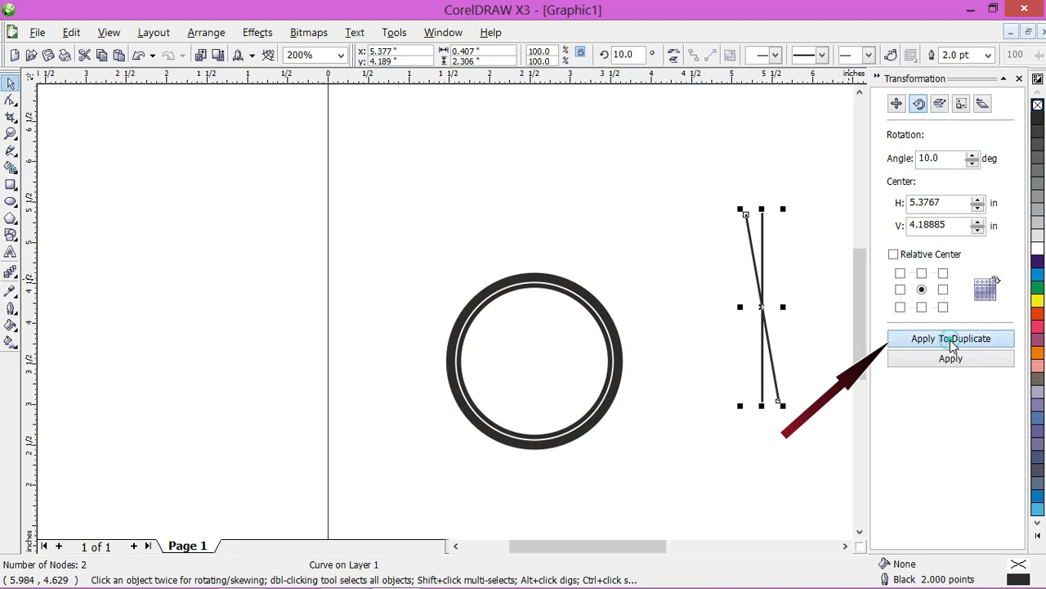
pyautogui.click(950, 340)
pyautogui.click(950, 340)
pyautogui.click(950, 340)
pyautogui.click(950, 341)
pyautogui.click(950, 340)
pyautogui.click(950, 340)
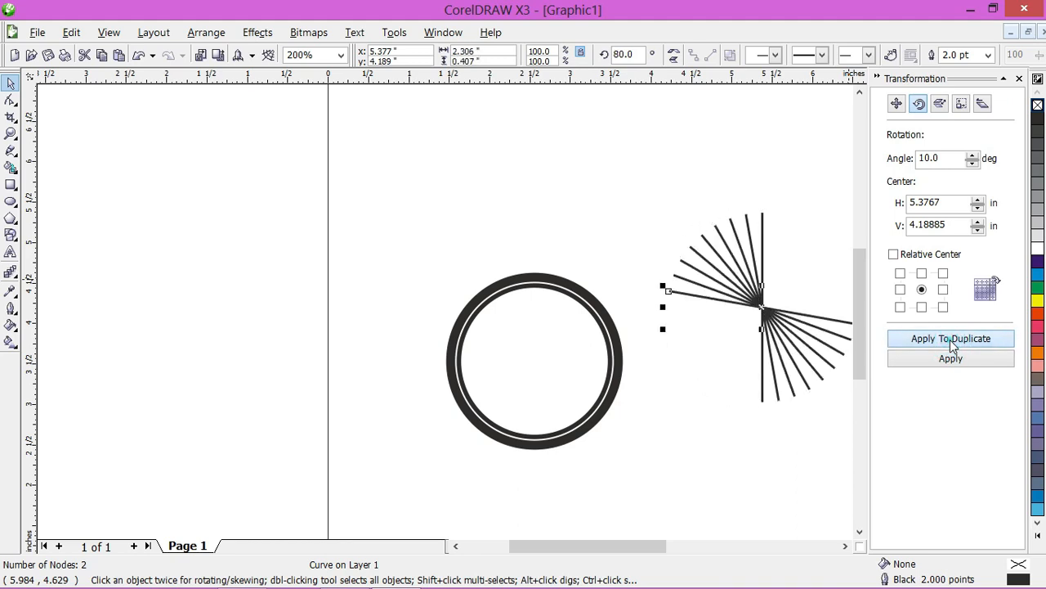
pyautogui.click(950, 340)
pyautogui.click(950, 341)
pyautogui.click(950, 340)
pyautogui.click(950, 340)
pyautogui.click(950, 340)
pyautogui.click(950, 340)
pyautogui.click(950, 340)
pyautogui.click(950, 340)
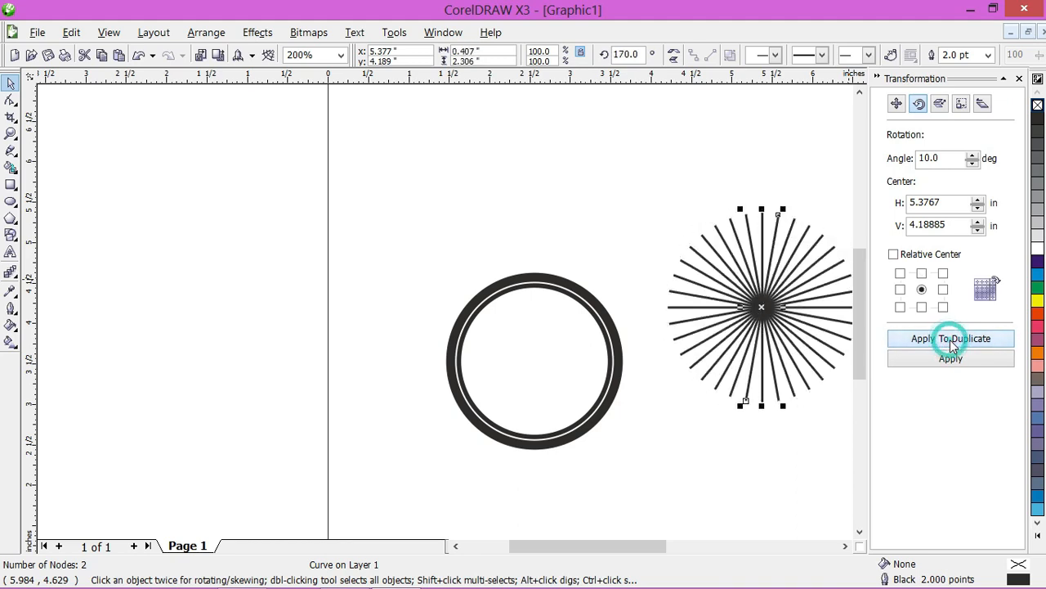
# Group all the spoke lines into one object and move the group slightly closer to the circles.
pyautogui.click(11, 84)
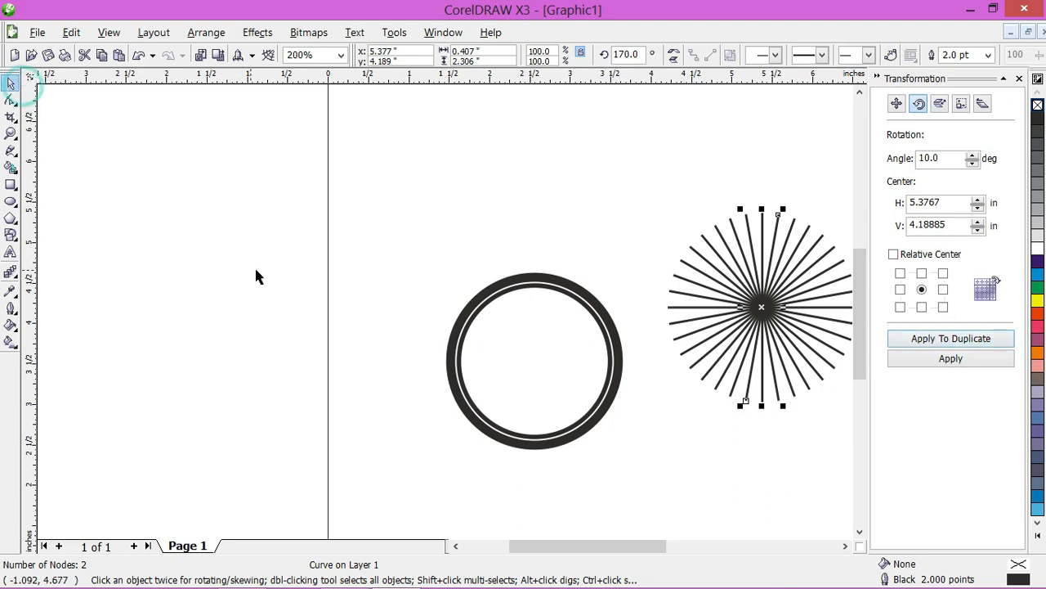
pyautogui.moveTo(742, 307); pyautogui.dragTo(388, 201)
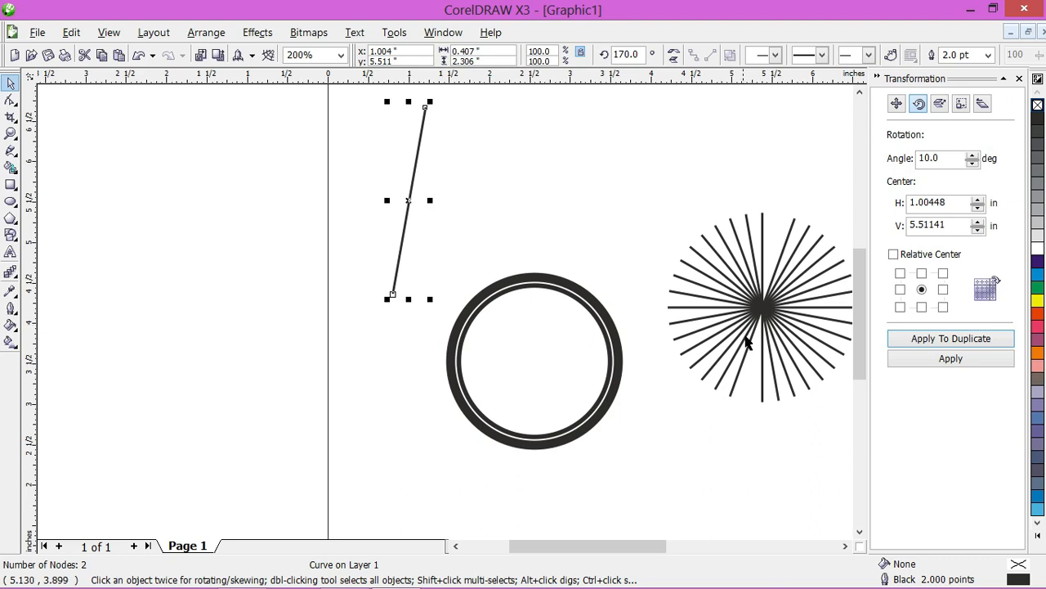
pyautogui.hotkey('ctrl', 'z')
pyautogui.moveTo(655, 179); pyautogui.dragTo(769, 434)
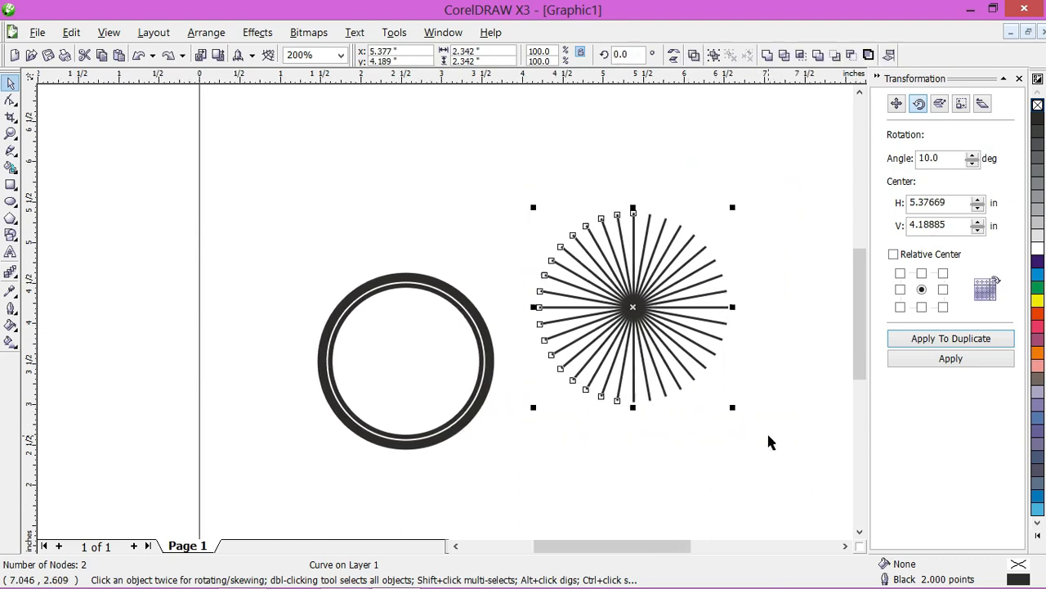
pyautogui.click(714, 58)
pyautogui.moveTo(645, 304)
pyautogui.mouseDown()
pyautogui.moveTo(634, 228)
pyautogui.moveTo(652, 284)
pyautogui.moveTo(628, 301)
pyautogui.mouseUp()
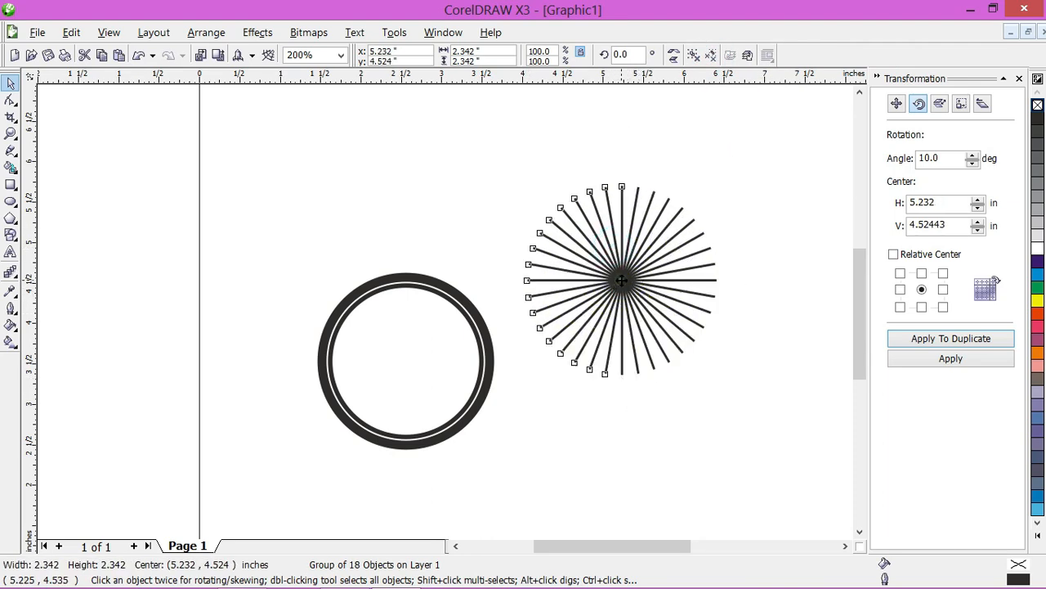
pyautogui.moveTo(622, 282); pyautogui.dragTo(630, 304)
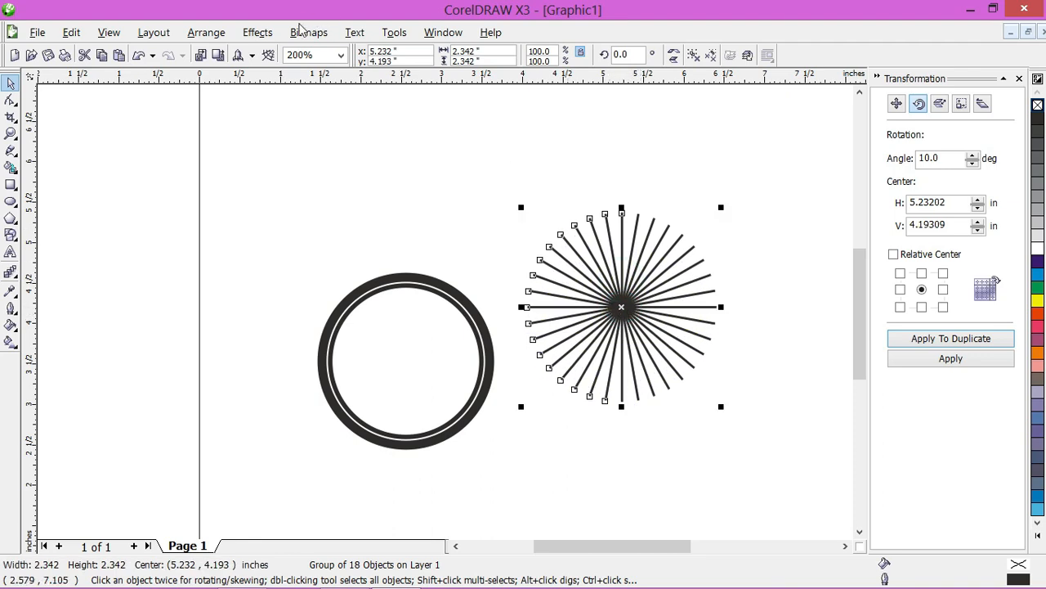
# PowerClip the spoke group inside the inner circle, close the transformation settings and deselect everything.
pyautogui.click(257, 34)
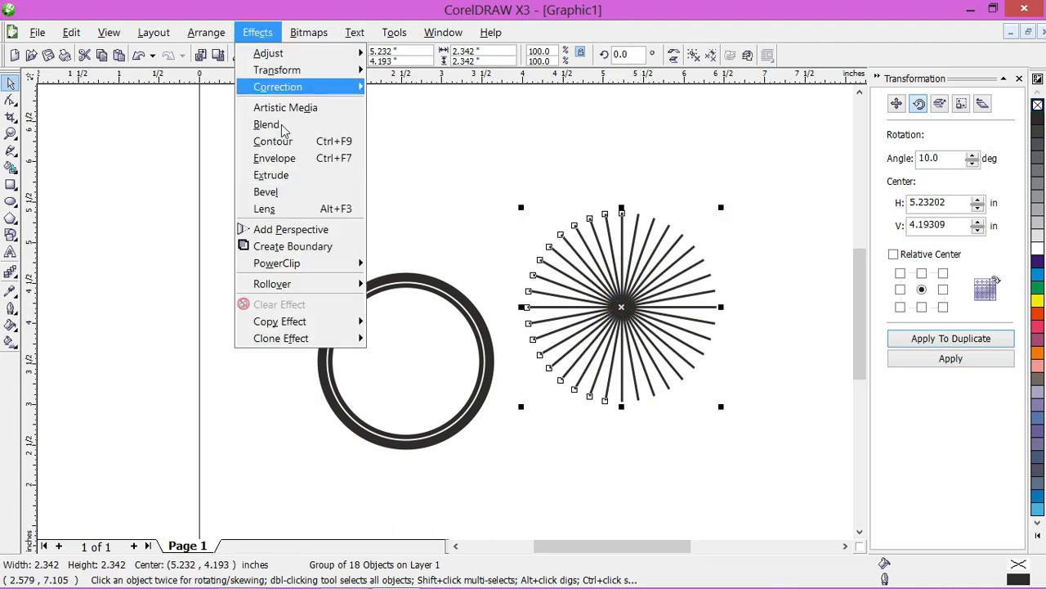
pyautogui.moveTo(286, 272)
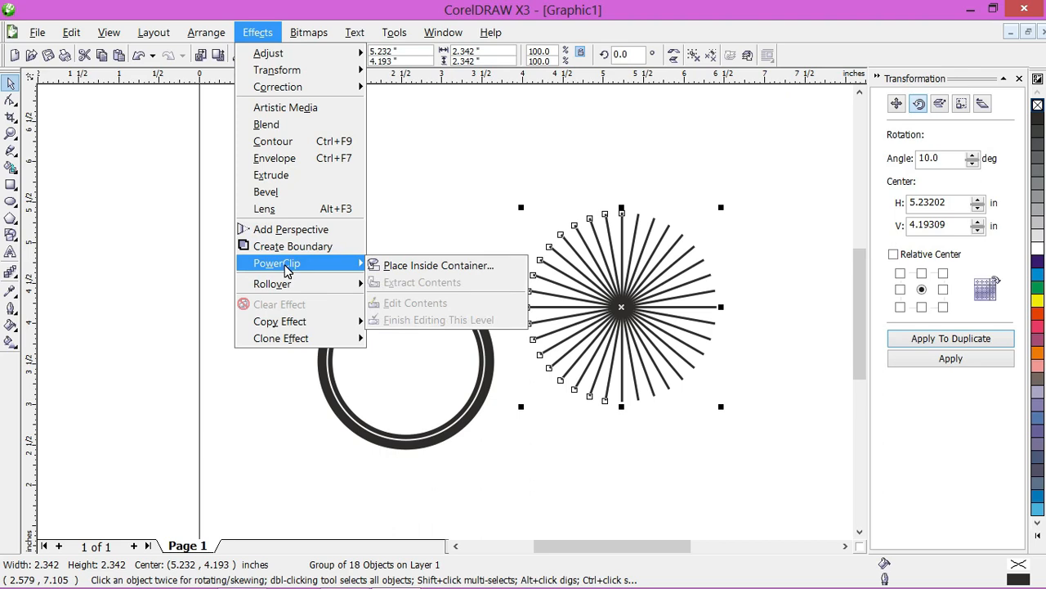
pyautogui.click(448, 272)
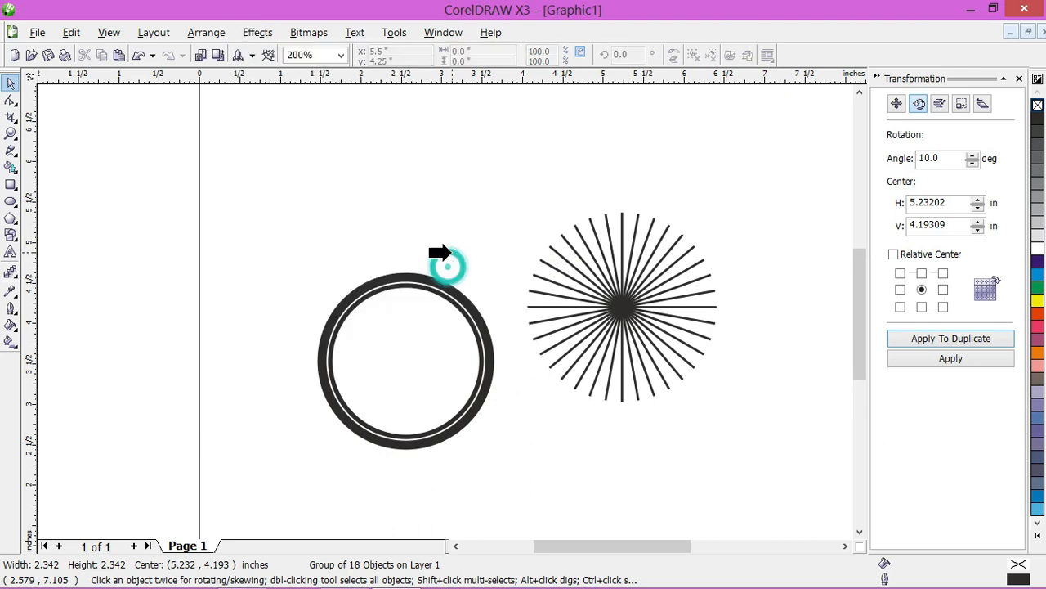
pyautogui.click(321, 376)
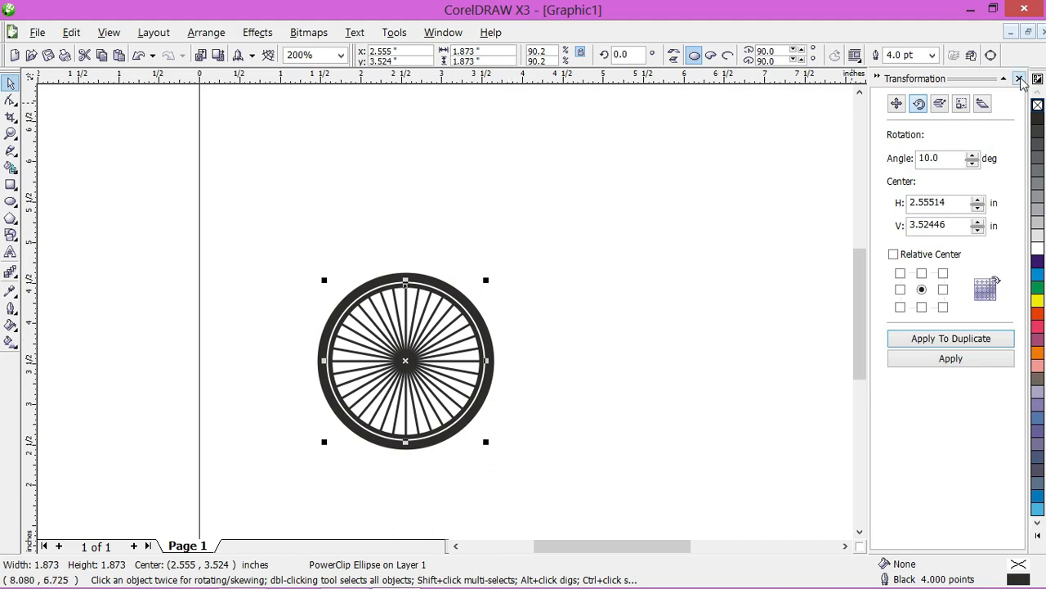
pyautogui.click(1018, 78)
pyautogui.click(298, 303)
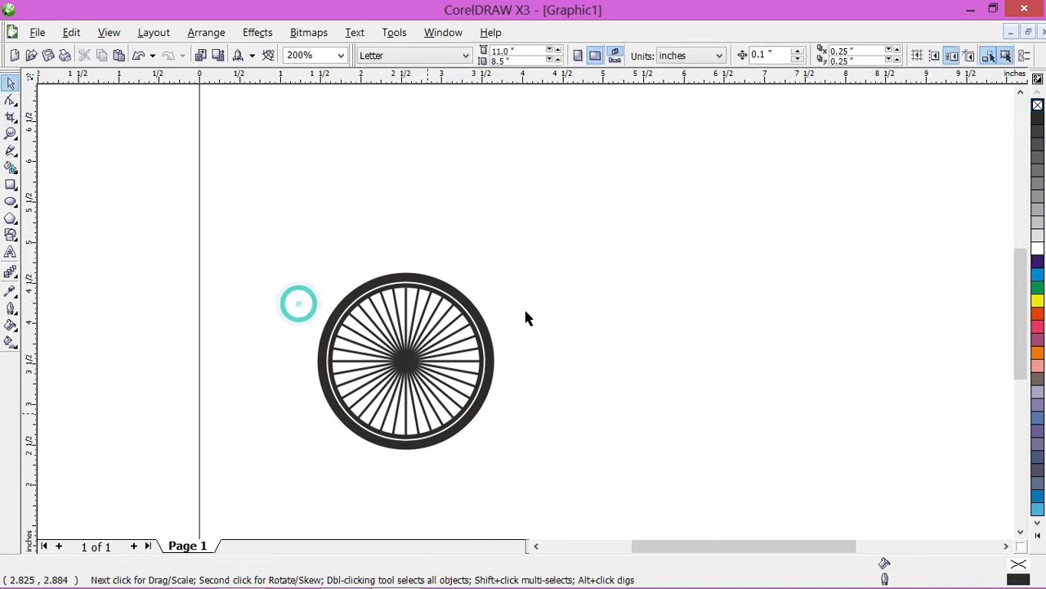
# Duplicate the complete wheel and move the copy horizontally to the right until its centre is at x = 7.855 inches.
pyautogui.scroll(-1, 426, 413)
pyautogui.moveTo(460, 226); pyautogui.dragTo(574, 344)
pyautogui.click(437, 227)
pyautogui.moveTo(437, 226); pyautogui.dragTo(617, 396)
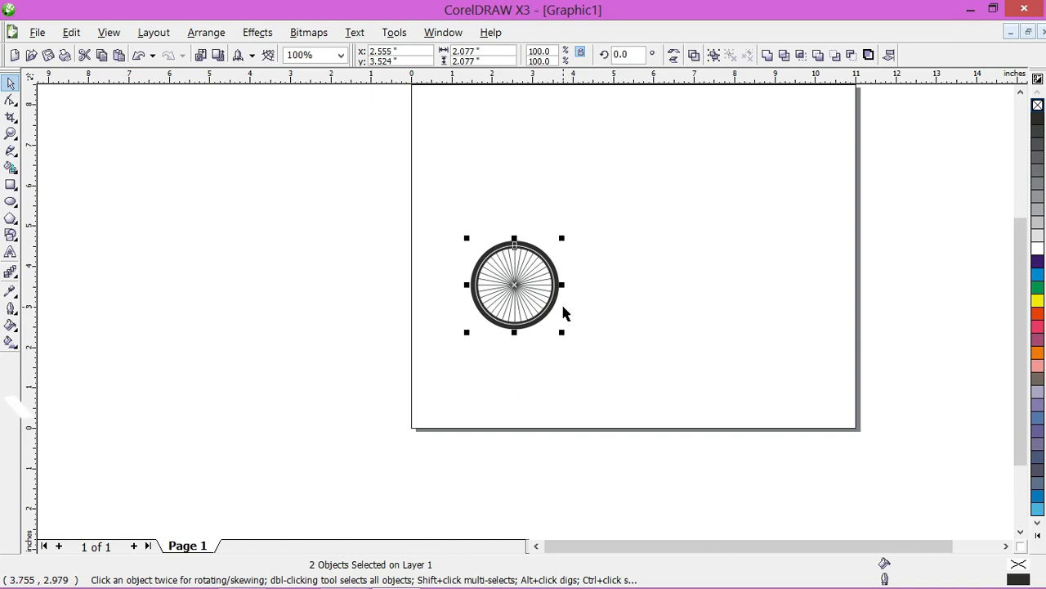
pyautogui.press('KP_Add')
pyautogui.press('Right')
pyautogui.press('Right')
pyautogui.press('Right')
pyautogui.press('Right')
pyautogui.press('Right')
pyautogui.press('Right')
pyautogui.press('Right')
pyautogui.press('Right')
pyautogui.press('Right')
pyautogui.press('Right')
pyautogui.press('Right')
pyautogui.press('Right')
pyautogui.press('Right')
pyautogui.press('Right')
pyautogui.press('Right')
pyautogui.press('Right')
pyautogui.press('Right')
pyautogui.press('Right')
pyautogui.press('Right')
pyautogui.press('Right')
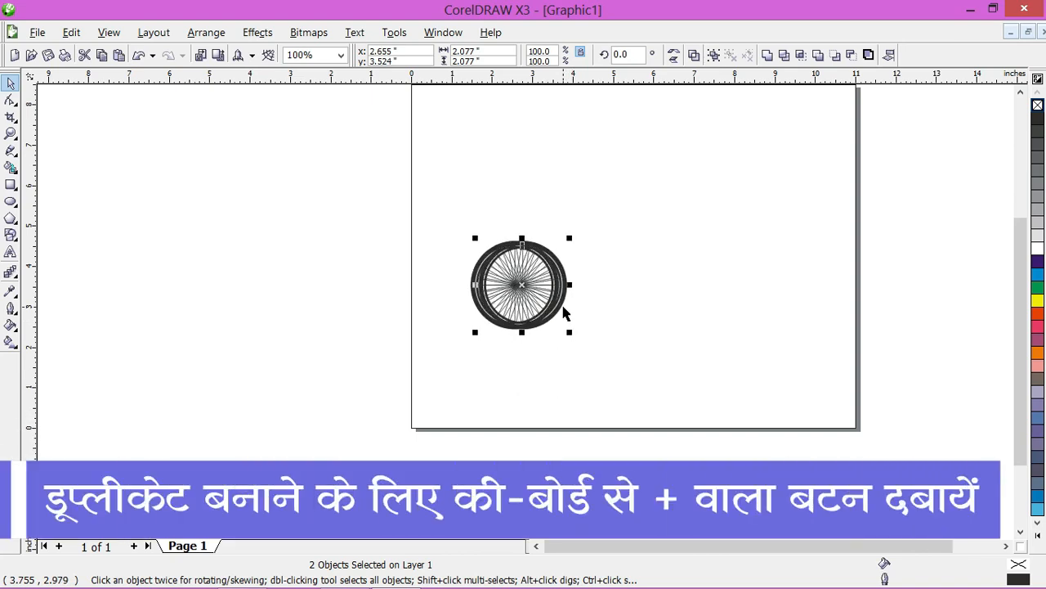
pyautogui.press('Right')
pyautogui.press('Right')
pyautogui.press('Right')
pyautogui.press('Right')
pyautogui.press('Right')
pyautogui.press('Right')
pyautogui.press('Right')
pyautogui.press('Right')
pyautogui.press('Right')
pyautogui.press('Right')
pyautogui.press('Right')
pyautogui.press('Right')
pyautogui.press('Right')
pyautogui.press('Right')
pyautogui.press('Right')
pyautogui.press('Right')
pyautogui.press('Right')
pyautogui.press('Right')
pyautogui.press('Right')
pyautogui.press('Right')
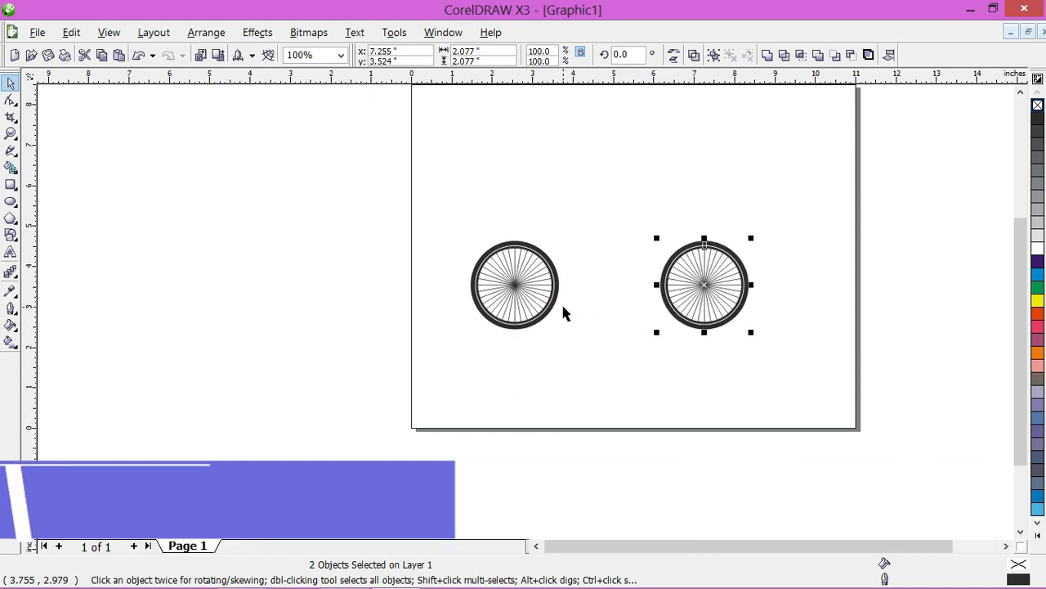
pyautogui.press('Right')
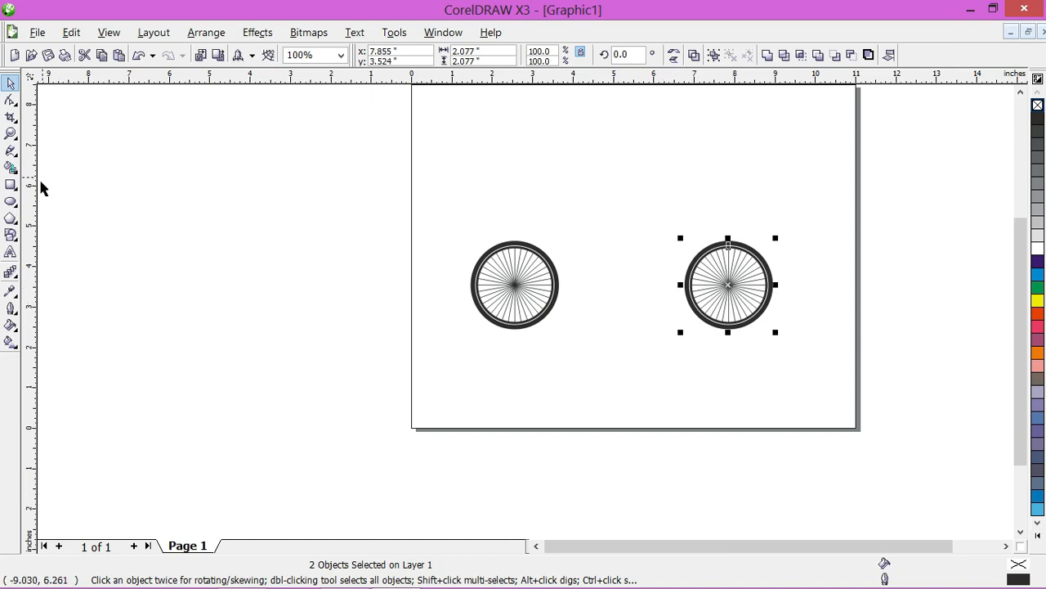
pyautogui.scroll(1, 624, 295)
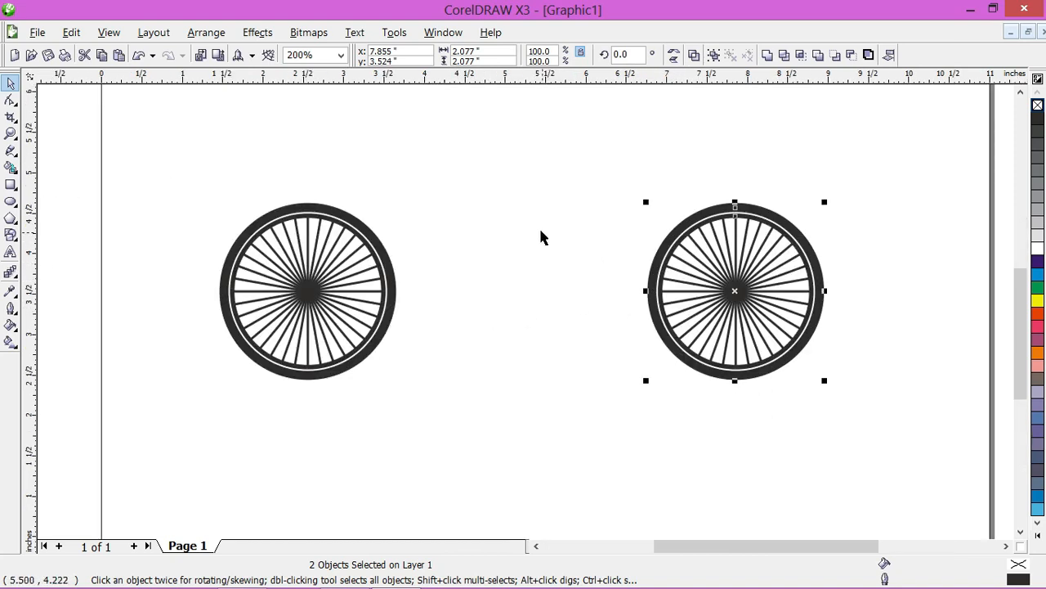
pyautogui.scroll(-1, 526, 282)
pyautogui.scroll(1, 525, 312)
pyautogui.click(526, 311)
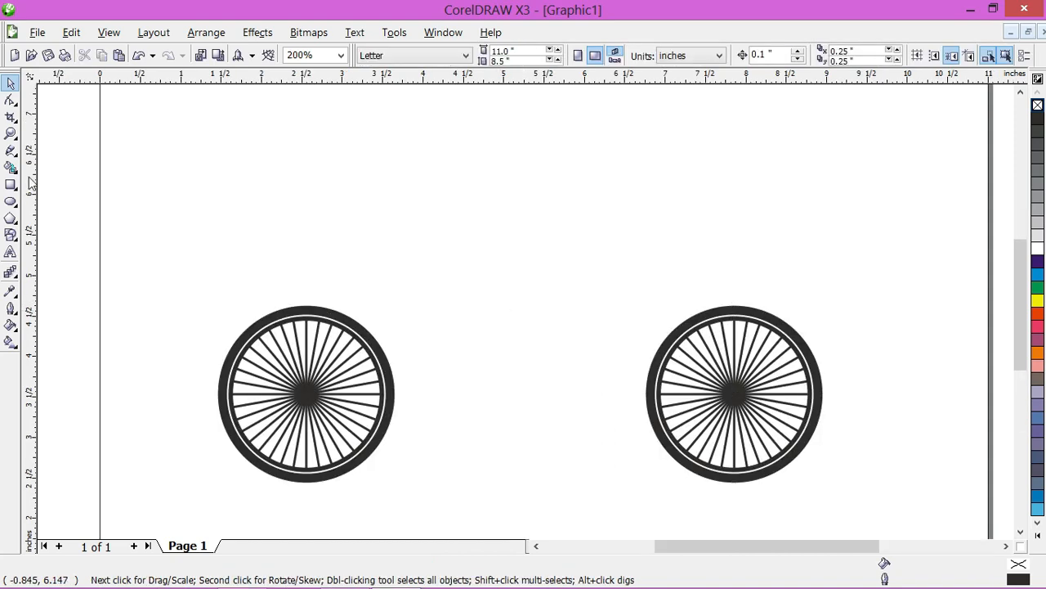
# Draw an open four-node frame line with the Pen tool from the left wheel's centre over two raised corners to the right wheel's centre.
pyautogui.click(11, 150)
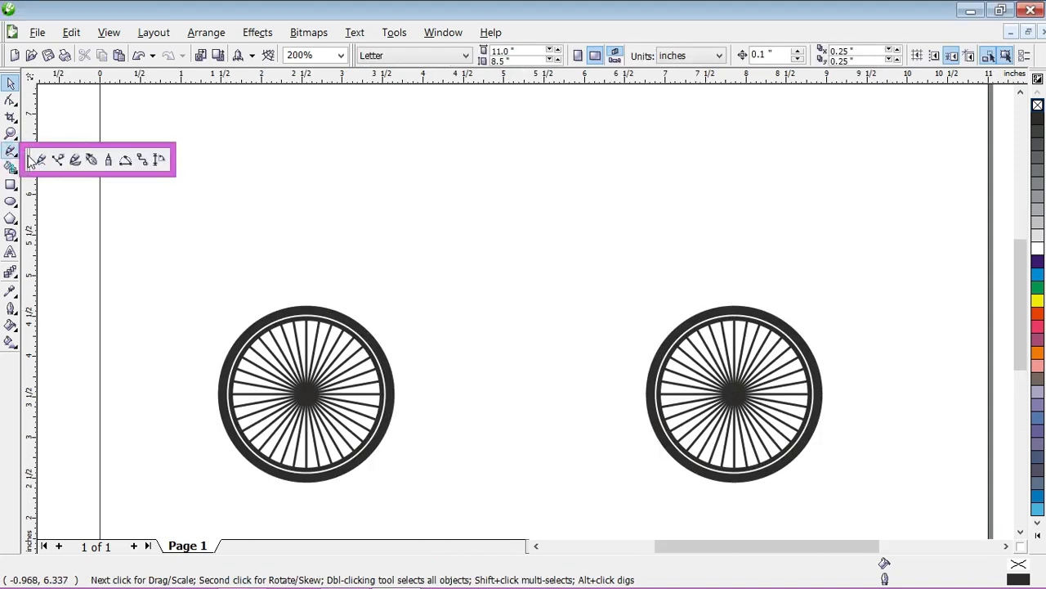
pyautogui.click(109, 160)
pyautogui.click(305, 395)
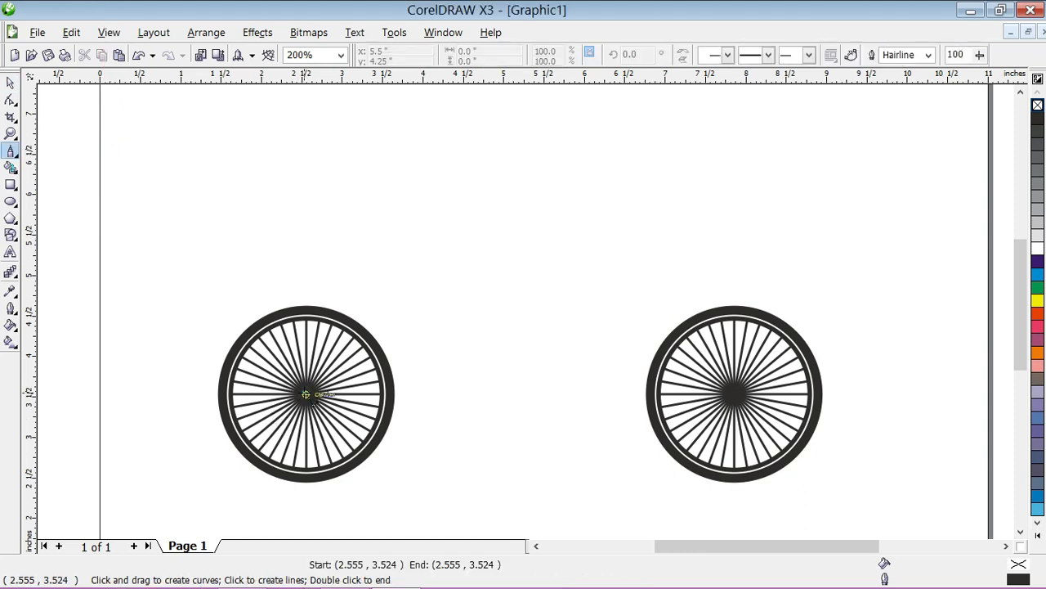
pyautogui.click(378, 216)
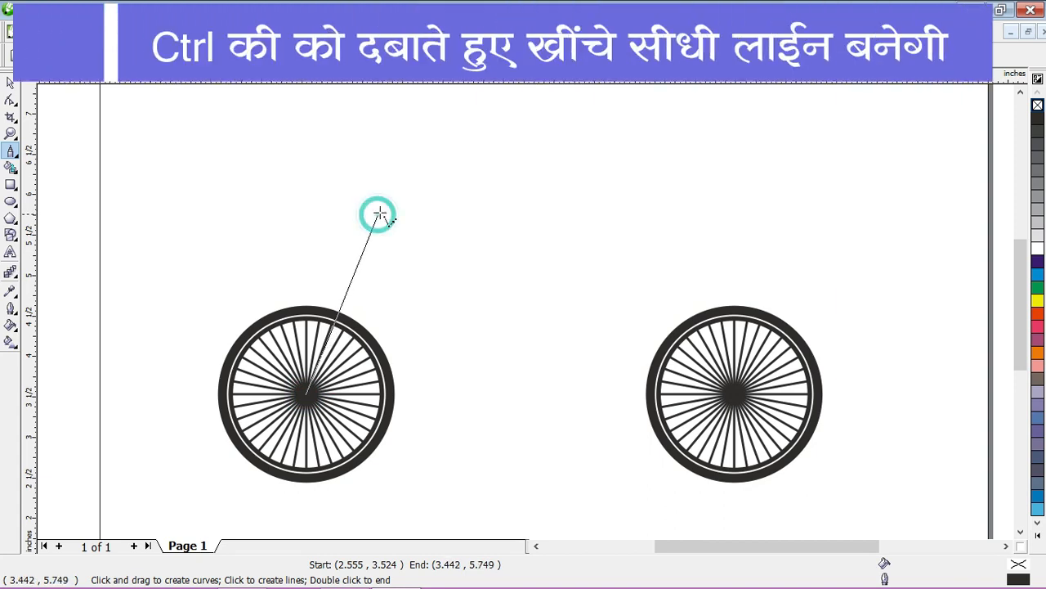
pyautogui.click(662, 124)
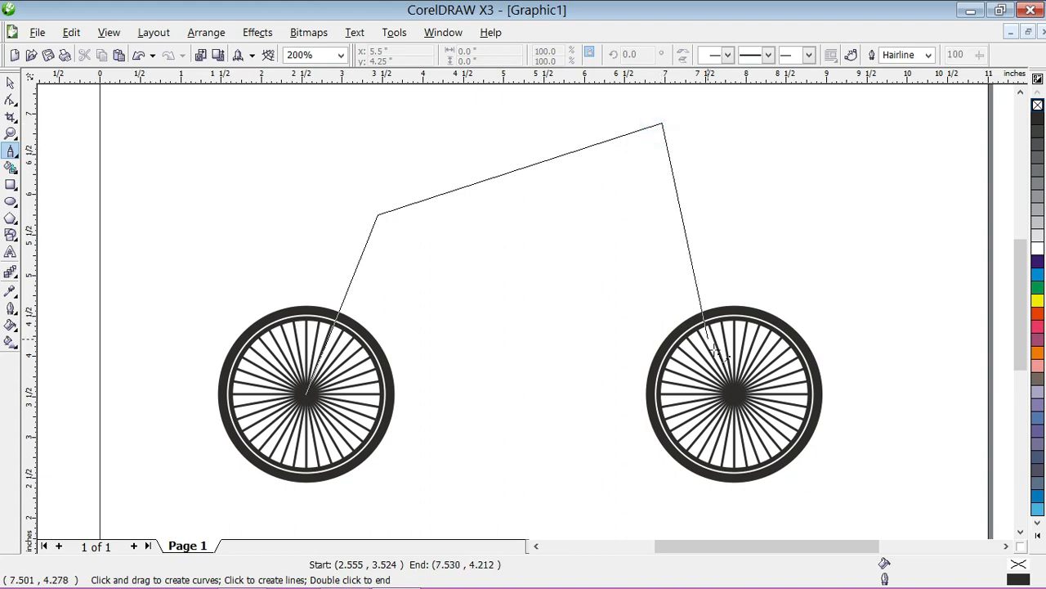
pyautogui.click(734, 394)
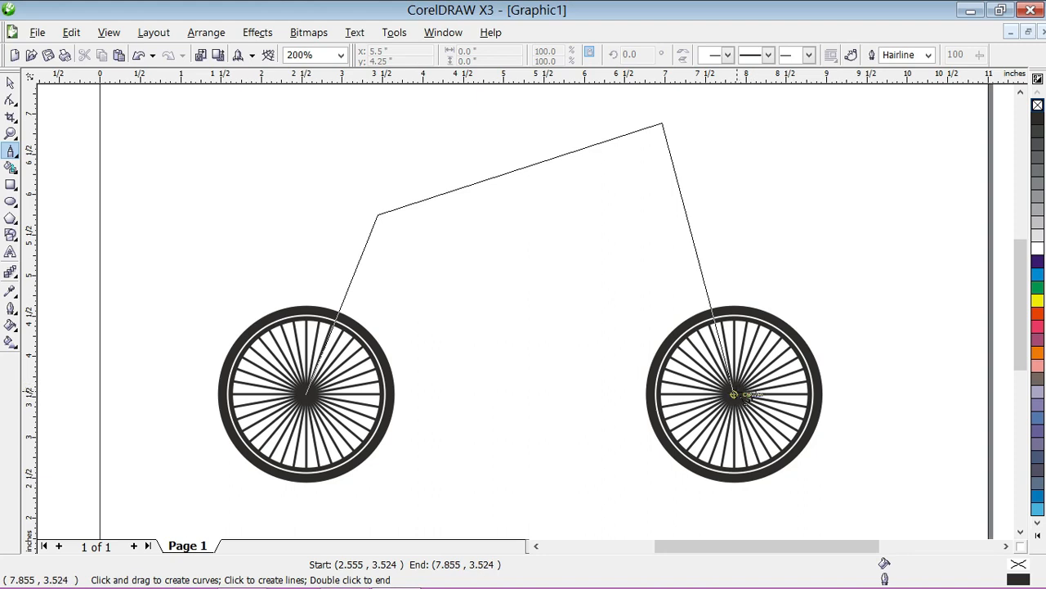
pyautogui.press('Return')
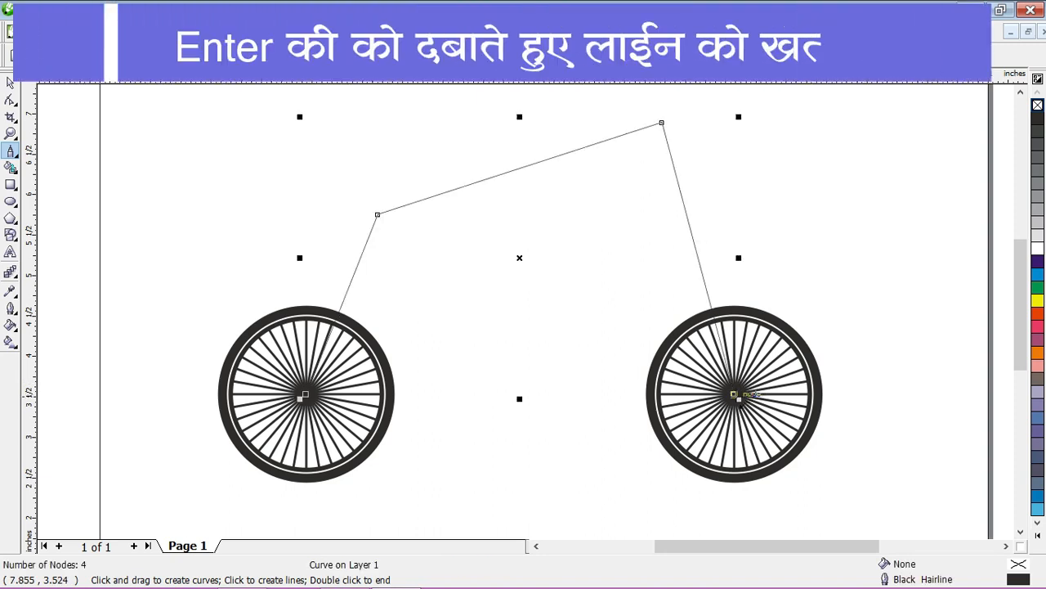
# Set the frame line's outline width to 4.0 pt.
pyautogui.click(10, 82)
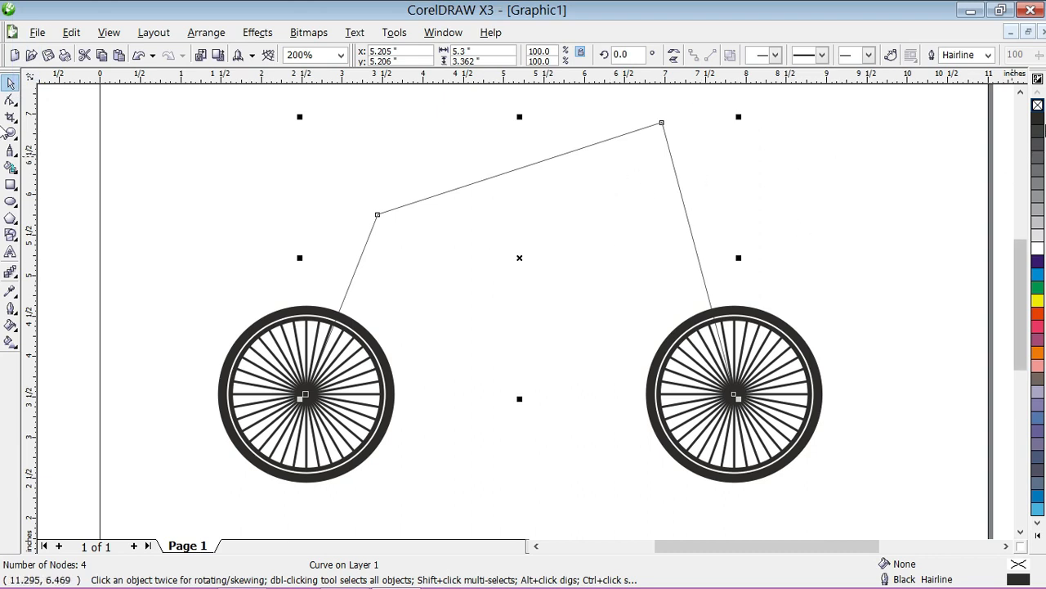
pyautogui.click(981, 59)
pyautogui.click(971, 109)
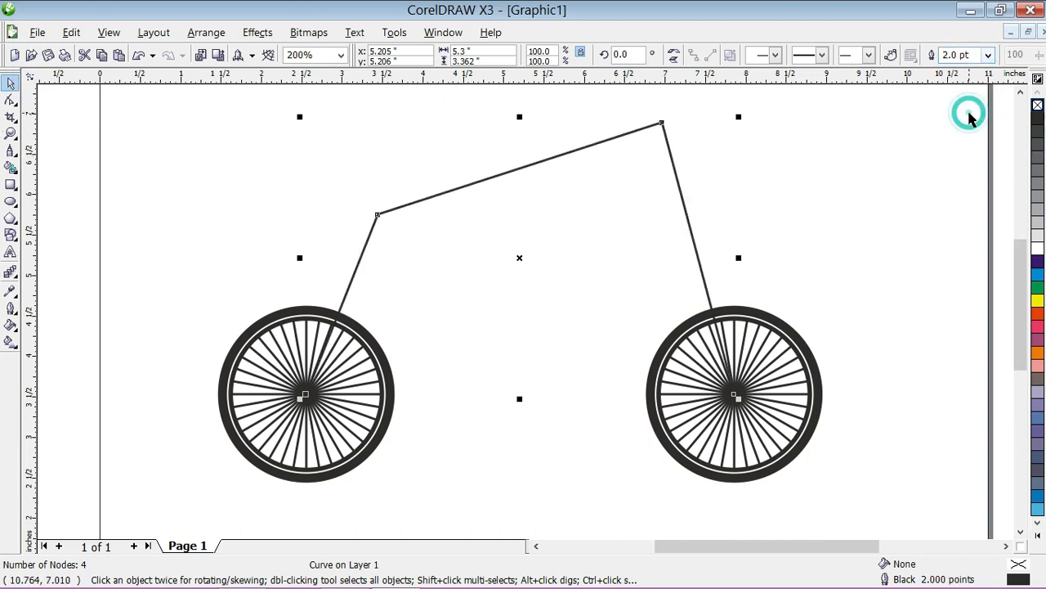
pyautogui.click(988, 55)
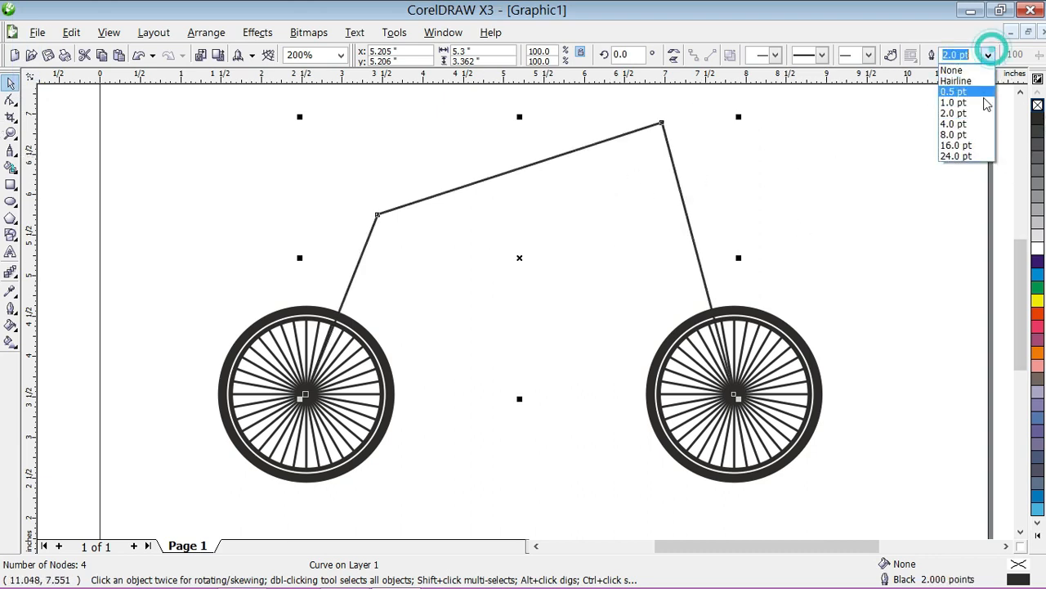
pyautogui.click(971, 122)
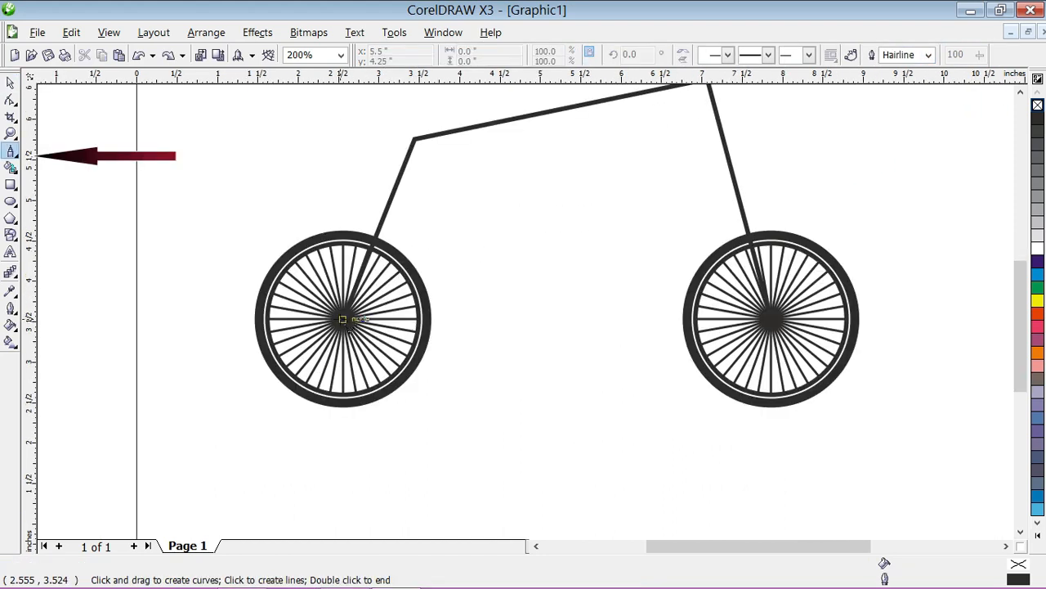
pyautogui.click(342, 320)
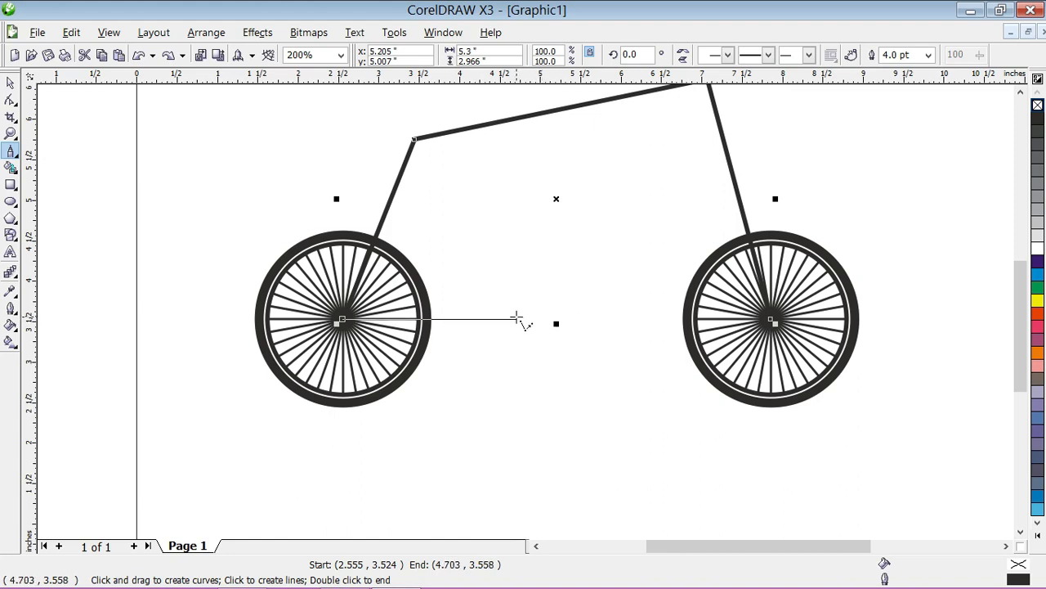
pyautogui.moveTo(516, 317); pyautogui.dragTo(533, 314)
pyautogui.press('Escape')
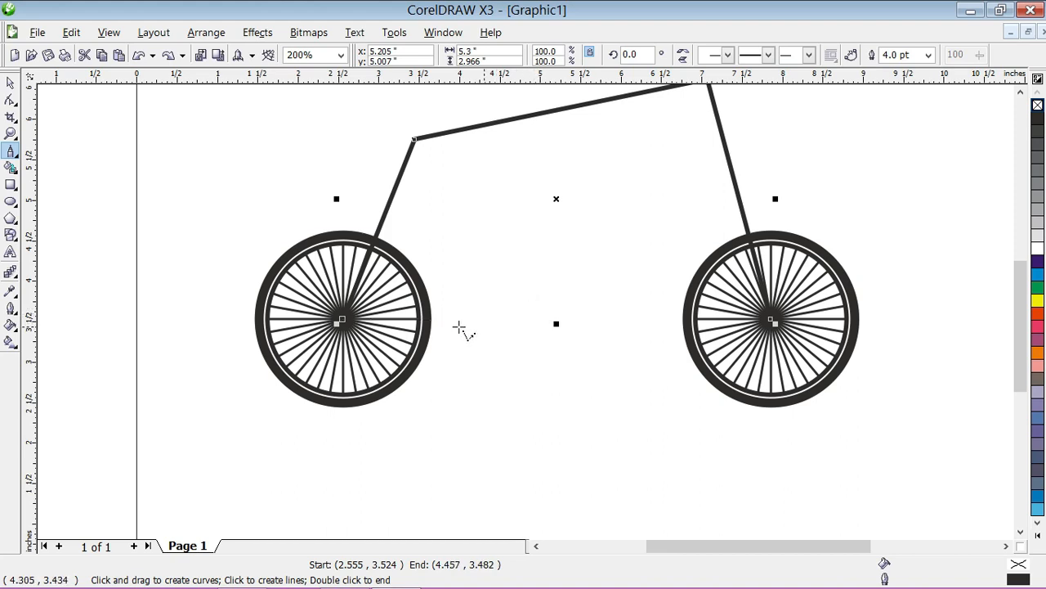
# Extend the frame line from the left wheel's centre horizontally to midway between the wheels, then diagonally up to the front fork's upper part.
pyautogui.click(340, 321)
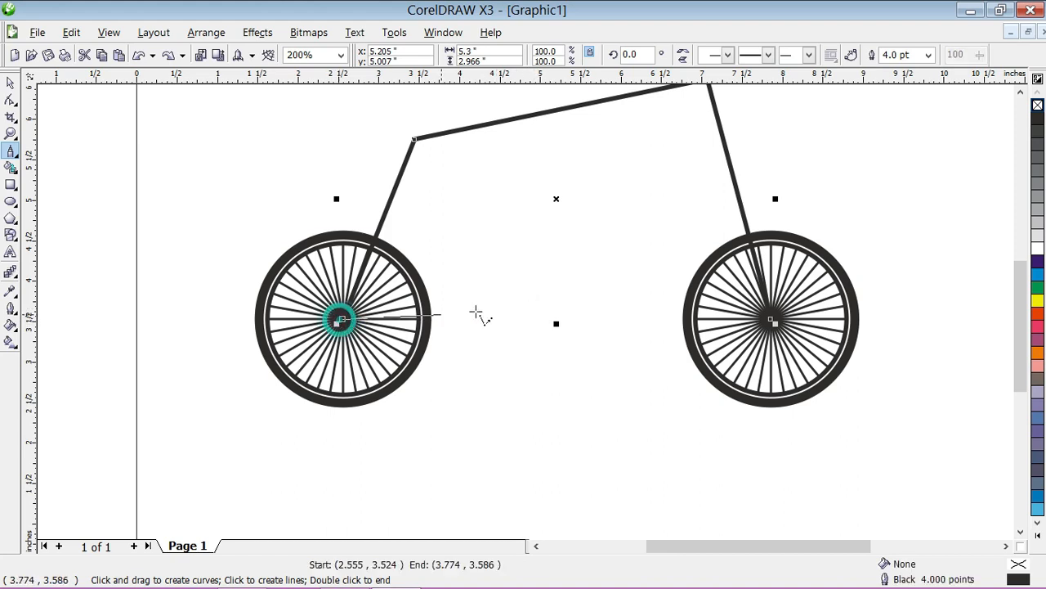
pyautogui.click(520, 319)
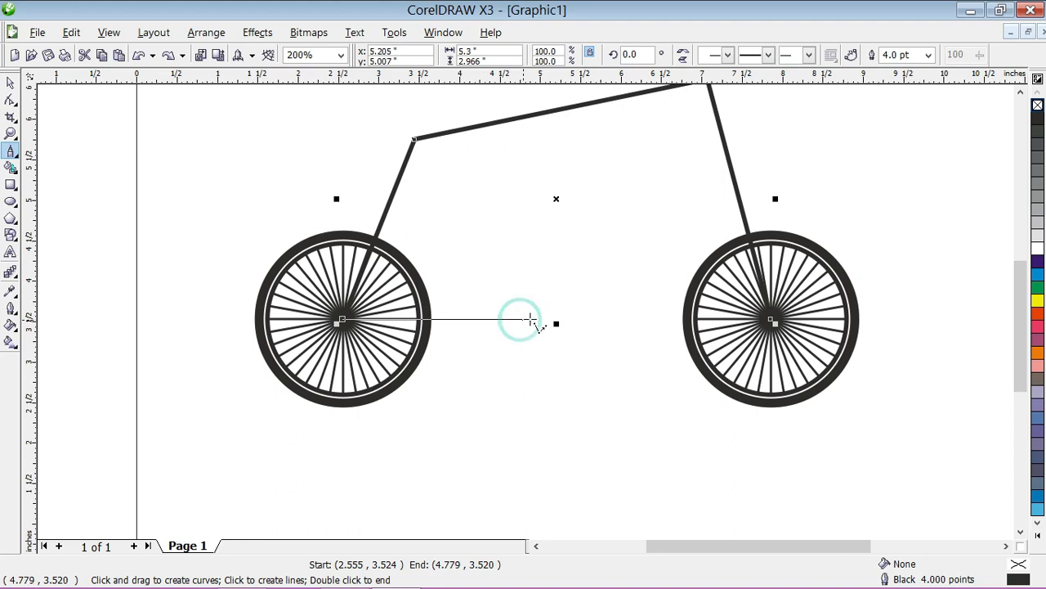
pyautogui.click(717, 120)
pyautogui.doubleClick(717, 120)
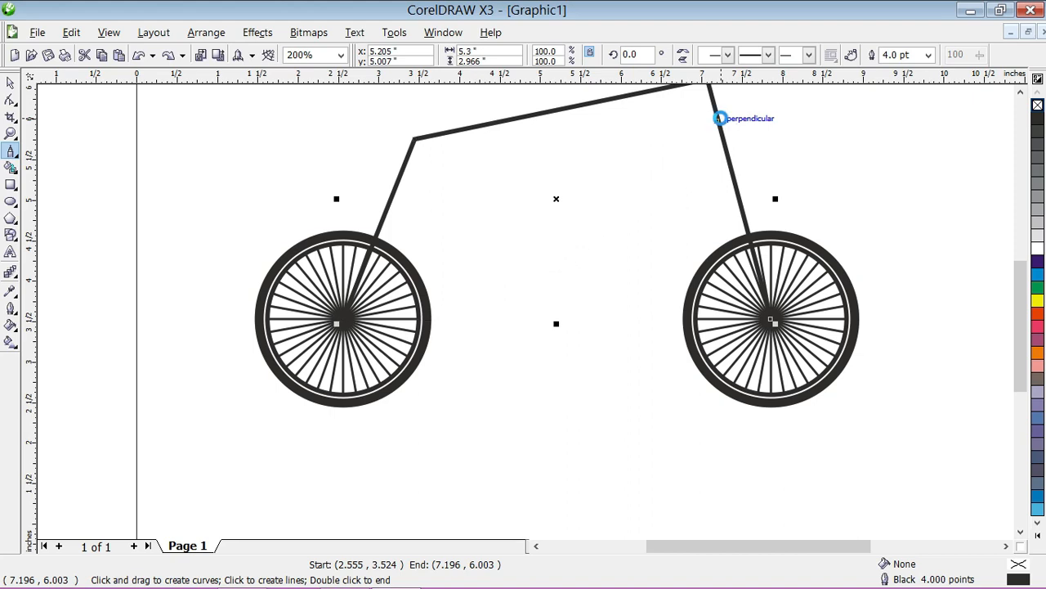
pyautogui.click(10, 84)
# Draw a circle about 0.749 inches in diameter around the frame's lower middle corner for the chainring.
pyautogui.scroll(-1, 608, 250)
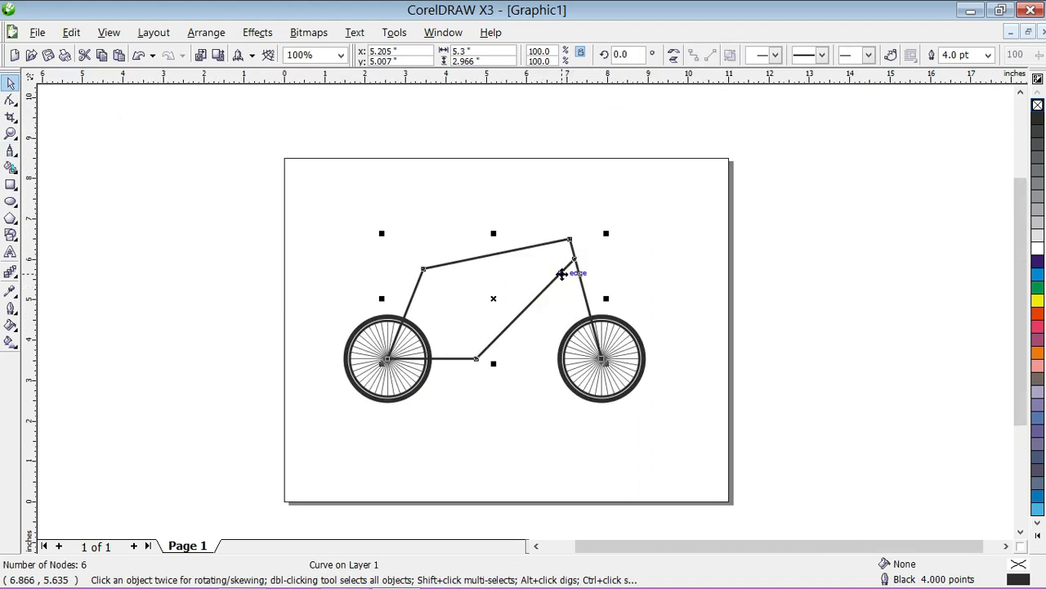
pyautogui.scroll(1, 563, 274)
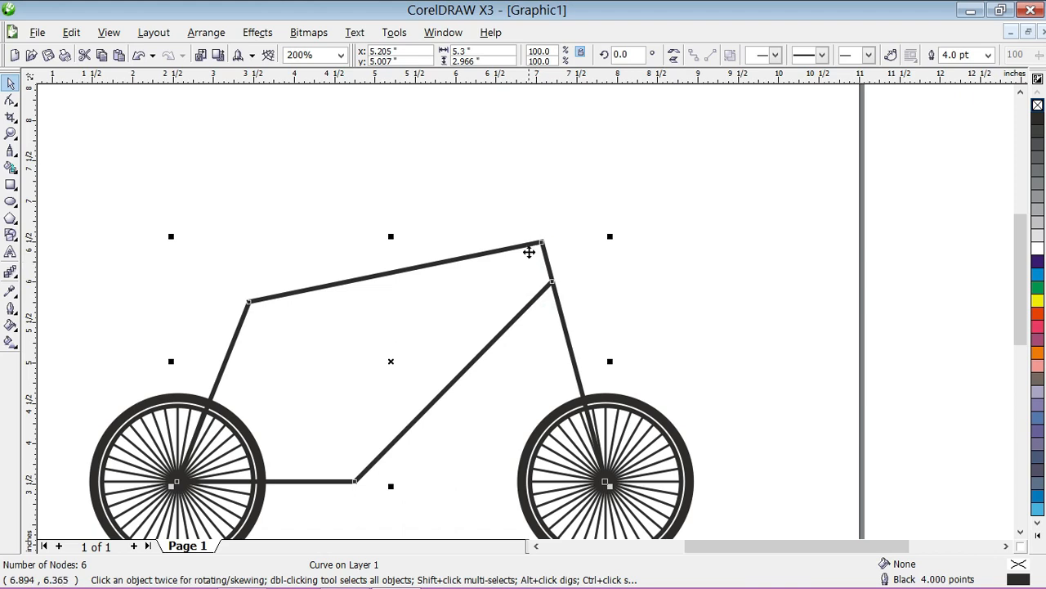
pyautogui.scroll(-1, 439, 430)
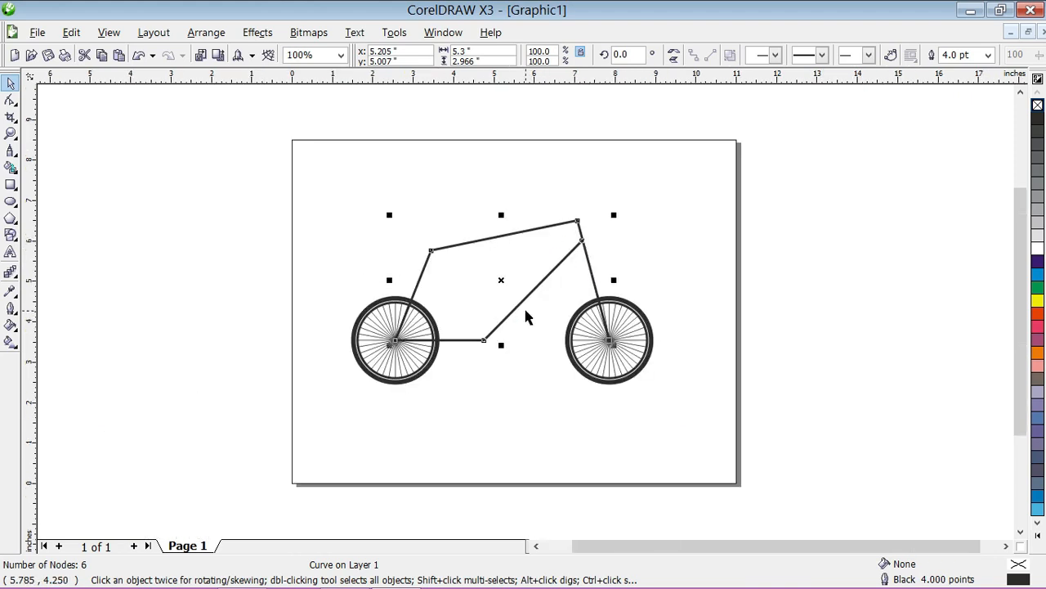
pyautogui.click(10, 204)
pyautogui.scroll(1, 526, 303)
pyautogui.moveTo(478, 236); pyautogui.dragTo(487, 299)
pyautogui.press('space')
# Give the chainring circle a 4.0 pt outline and a white fill.
pyautogui.scroll(1, 526, 315)
pyautogui.click(934, 55)
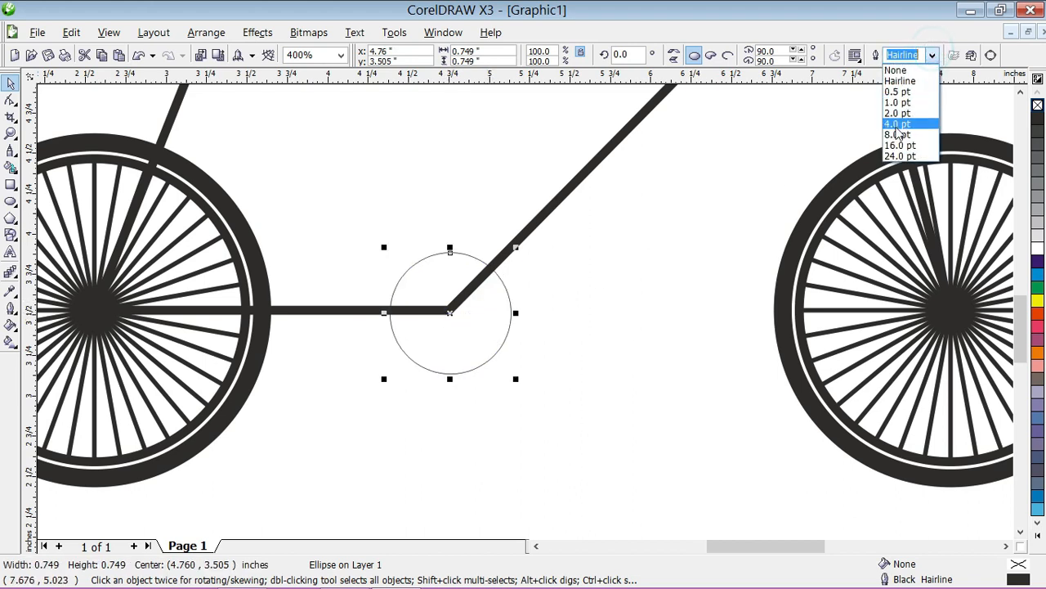
pyautogui.click(888, 121)
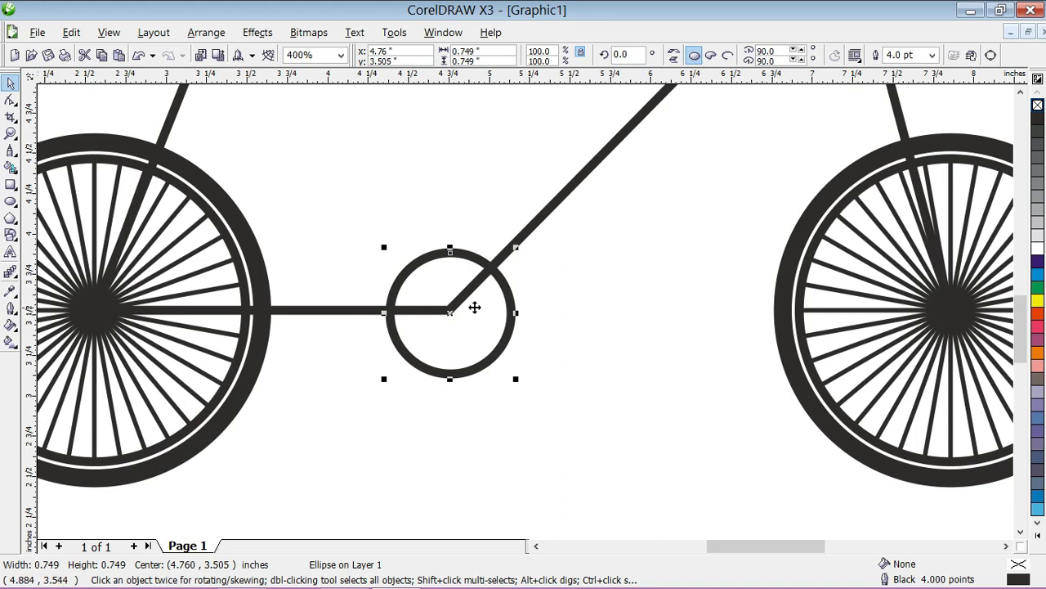
pyautogui.click(1038, 248)
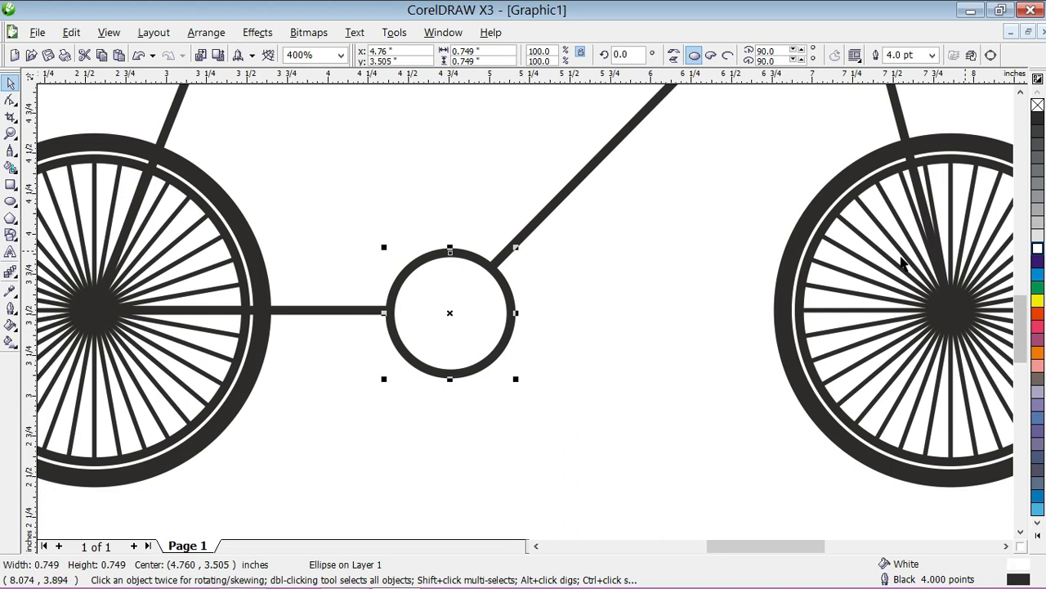
# Draw a narrow upright rectangle about 0.066 by 0.792 inches from above the chainring to its centre and centre it horizontally on the circle.
pyautogui.scroll(-1, 451, 315)
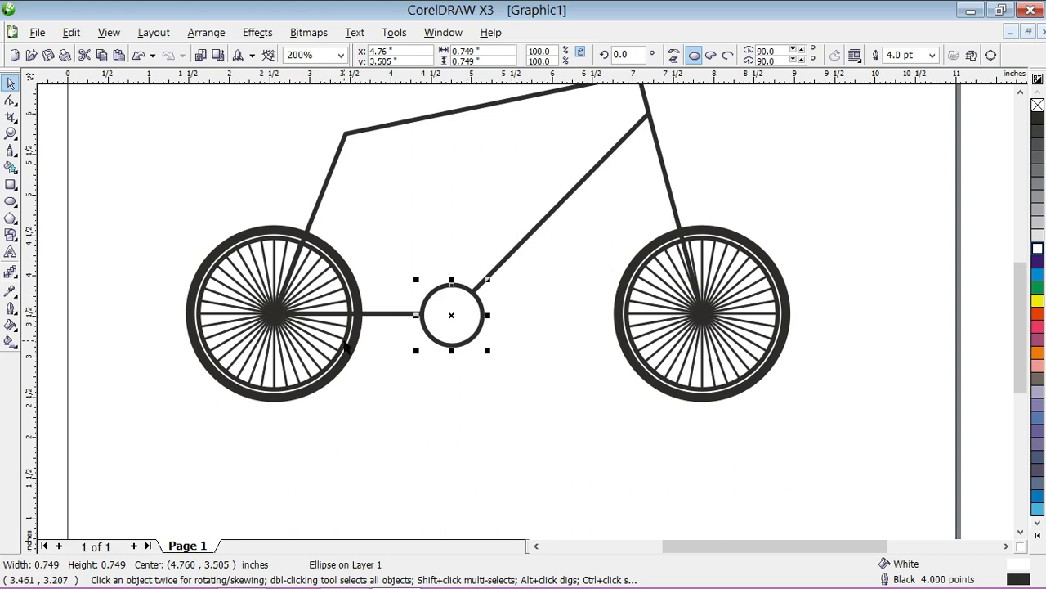
pyautogui.scroll(1, 456, 300)
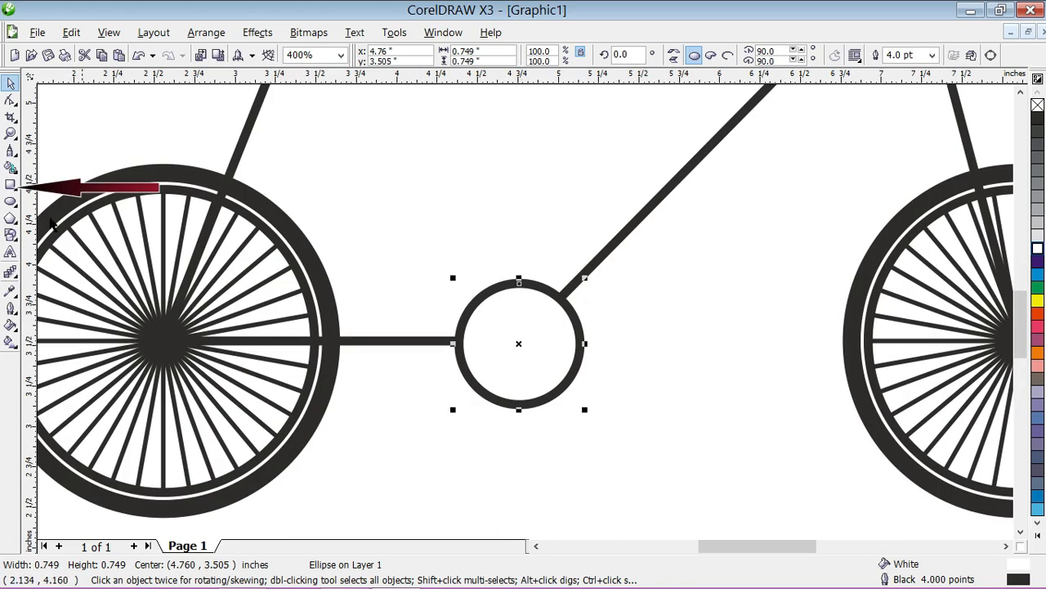
pyautogui.click(11, 187)
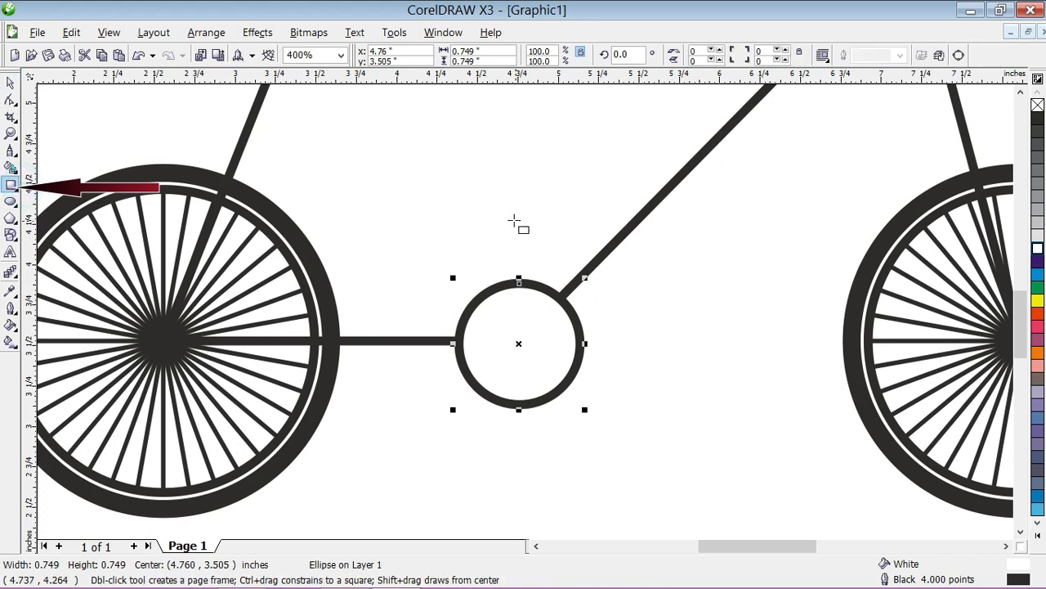
pyautogui.moveTo(509, 216); pyautogui.dragTo(519, 349)
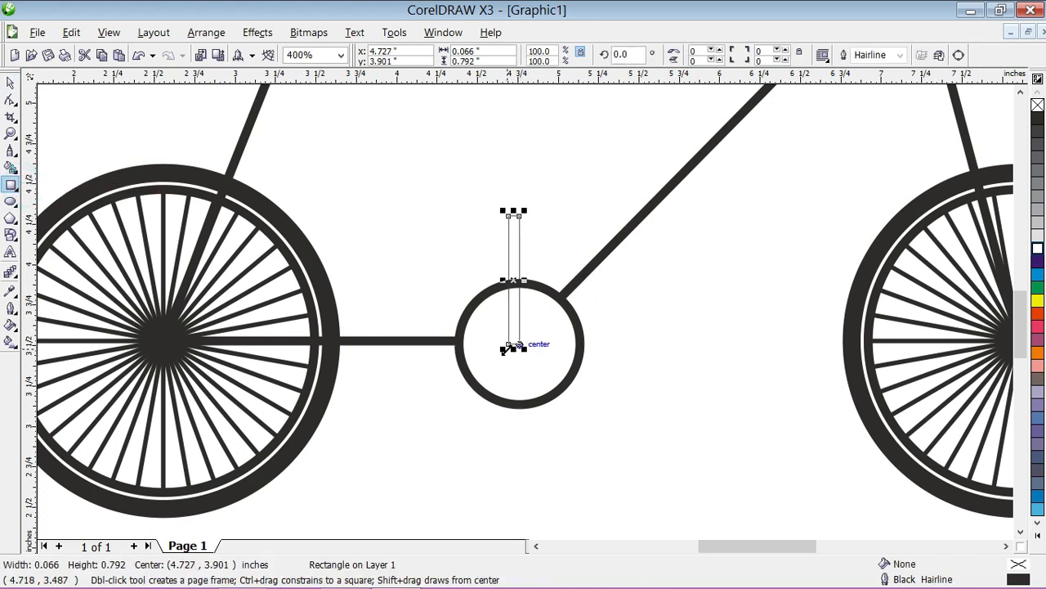
pyautogui.click(10, 83)
pyautogui.moveTo(512, 260)
pyautogui.mouseDown()
pyautogui.moveTo(522, 286)
pyautogui.moveTo(527, 269)
pyautogui.moveTo(516, 273)
pyautogui.mouseUp()
pyautogui.click(547, 357)
# Shorten the crank rectangle from its upper end to about 0.747 inches high and fill it with black.
pyautogui.scroll(2, 528, 303)
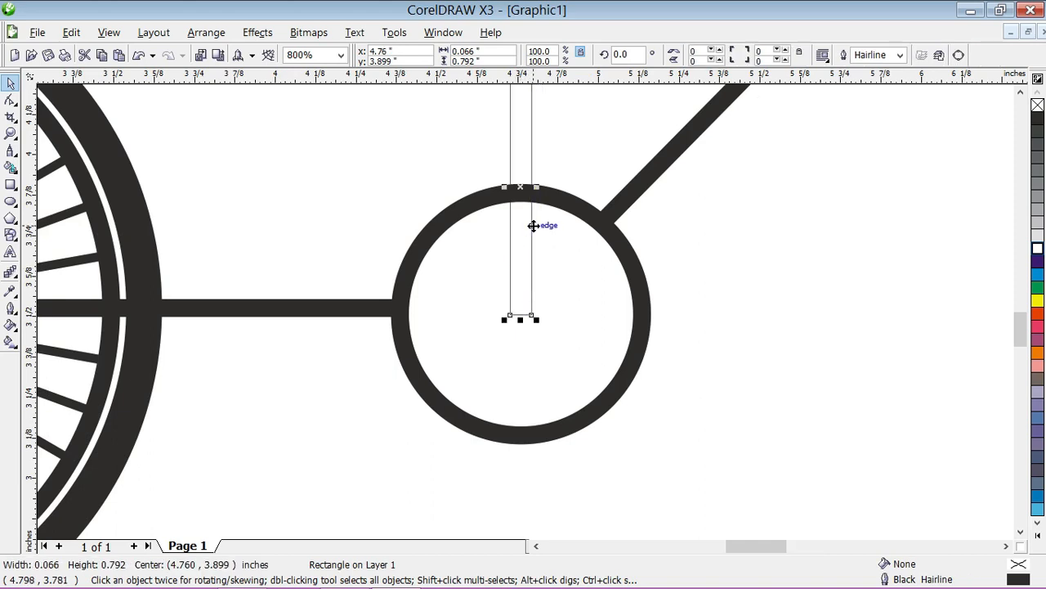
pyautogui.scroll(-2, 531, 229)
pyautogui.moveTo(519, 224); pyautogui.dragTo(519, 231)
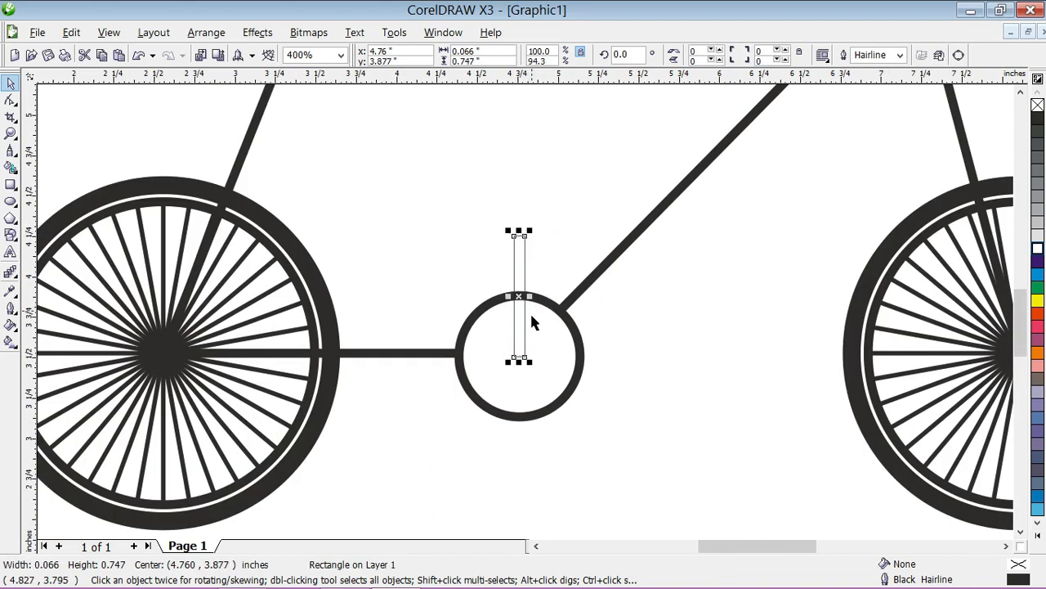
pyautogui.click(1037, 120)
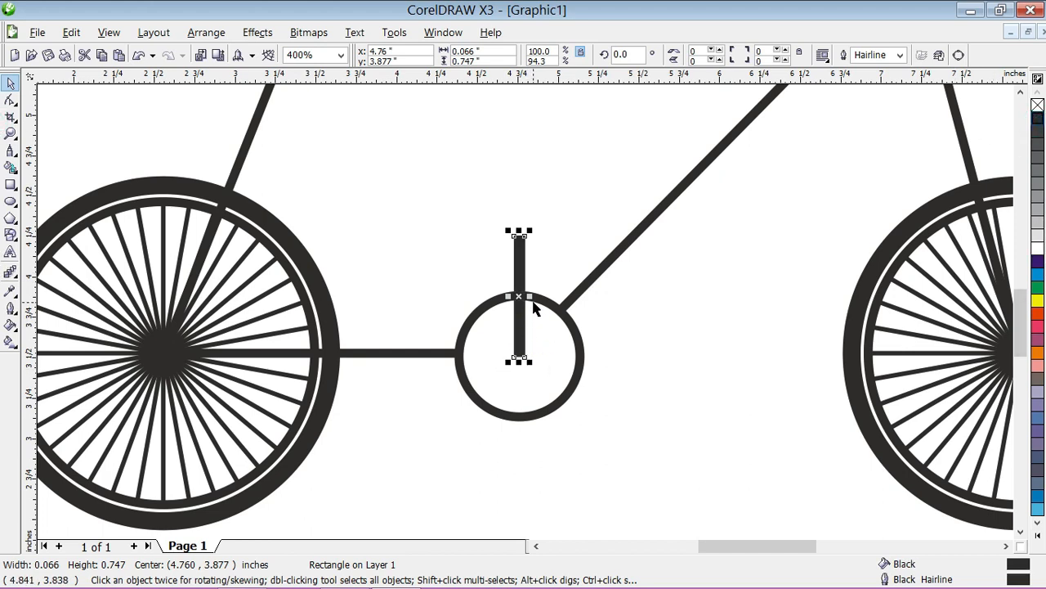
pyautogui.scroll(2, 523, 345)
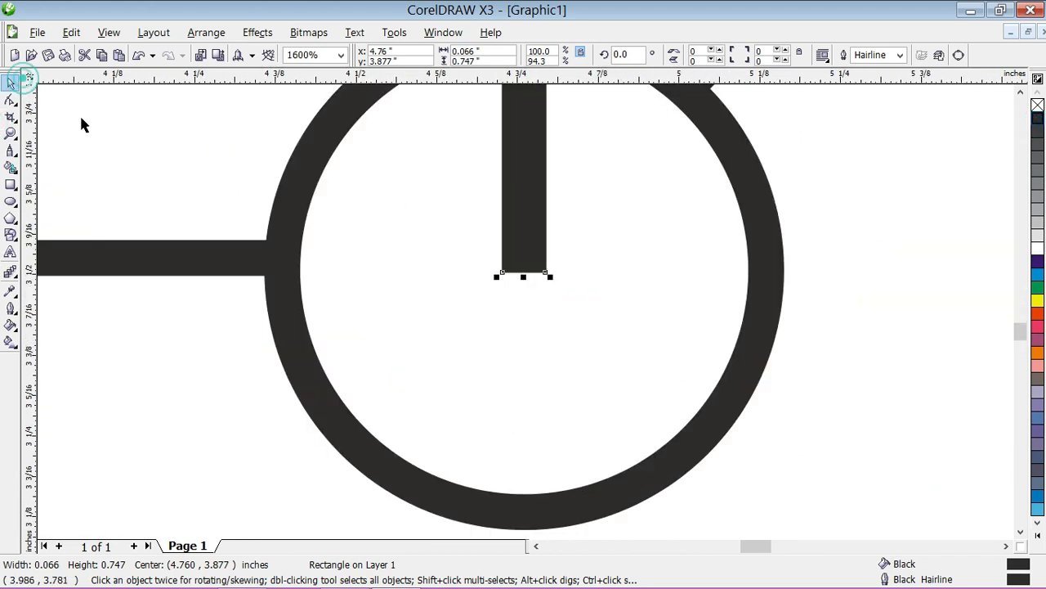
# Round all four corners of the black crank rectangle to the full roundness of 100.
pyautogui.scroll(-1, 500, 301)
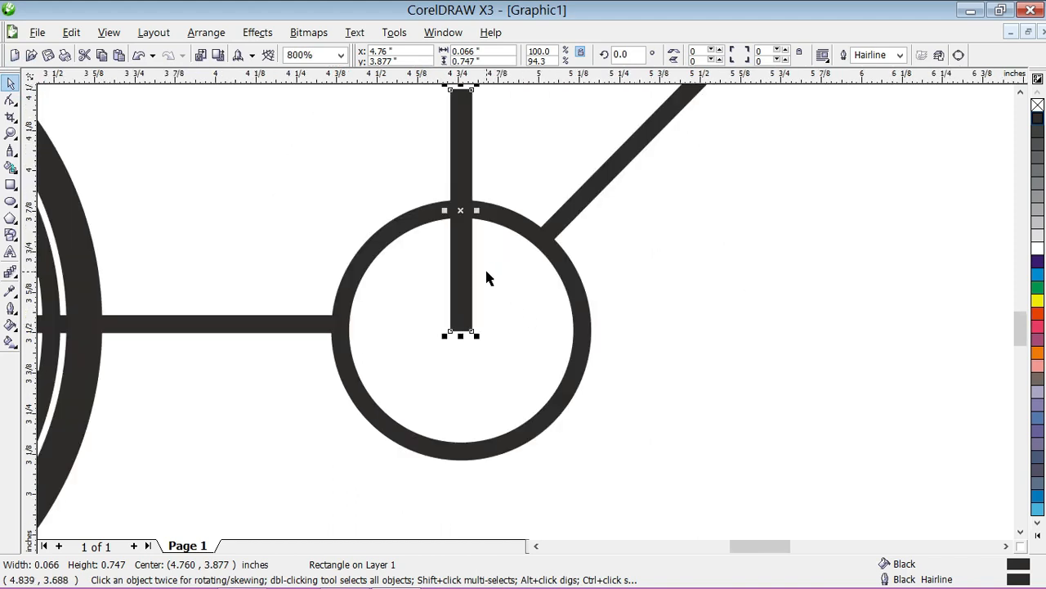
pyautogui.scroll(1, 462, 288)
pyautogui.scroll(1, 550, 434)
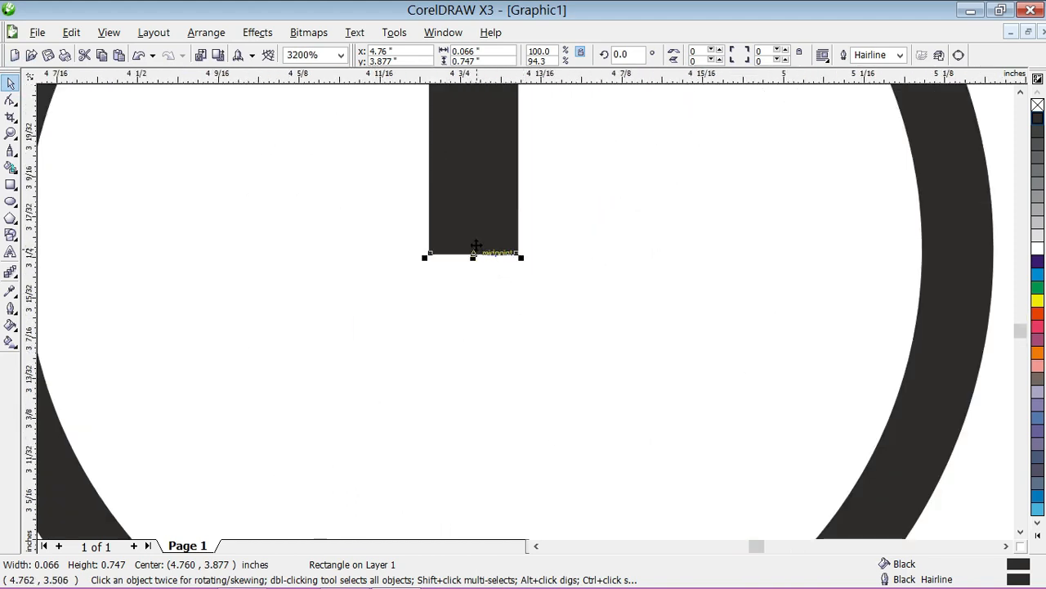
pyautogui.click(11, 100)
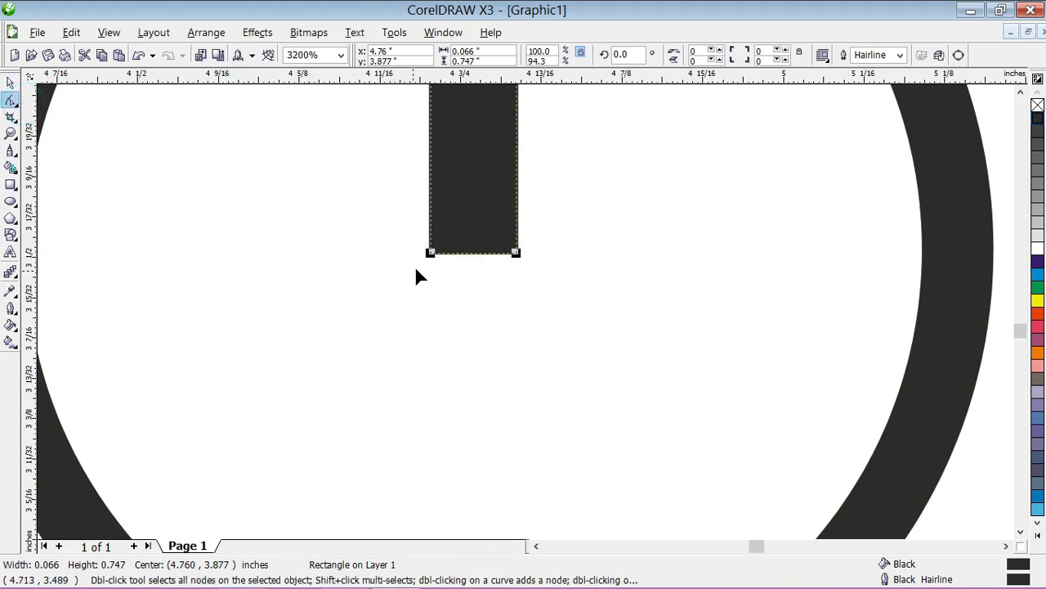
pyautogui.moveTo(431, 253); pyautogui.dragTo(442, 193)
pyautogui.click(11, 82)
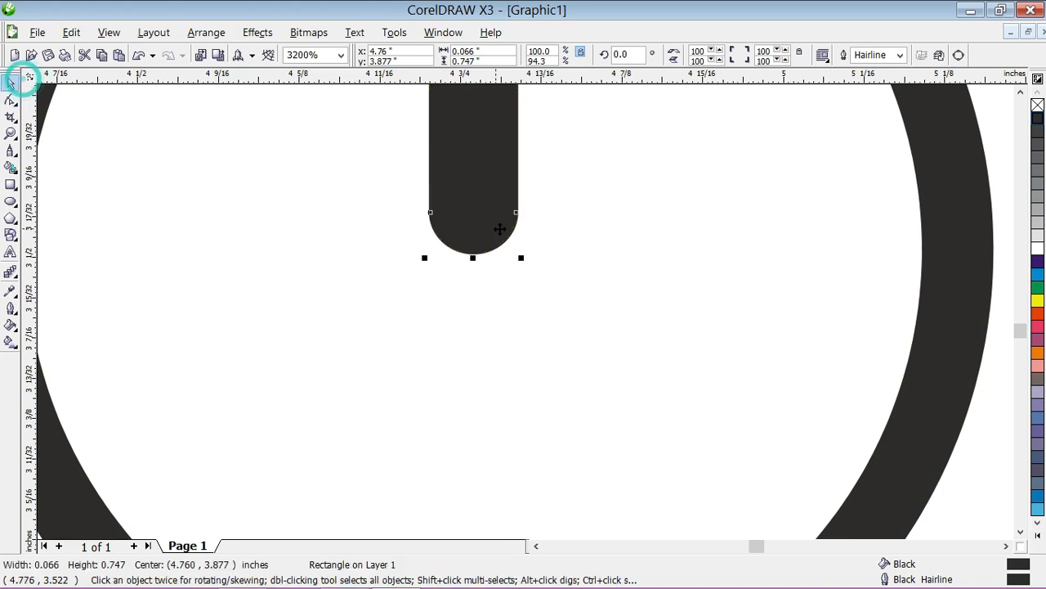
pyautogui.scroll(-2, 527, 310)
pyautogui.scroll(-2, 527, 311)
pyautogui.scroll(1, 523, 306)
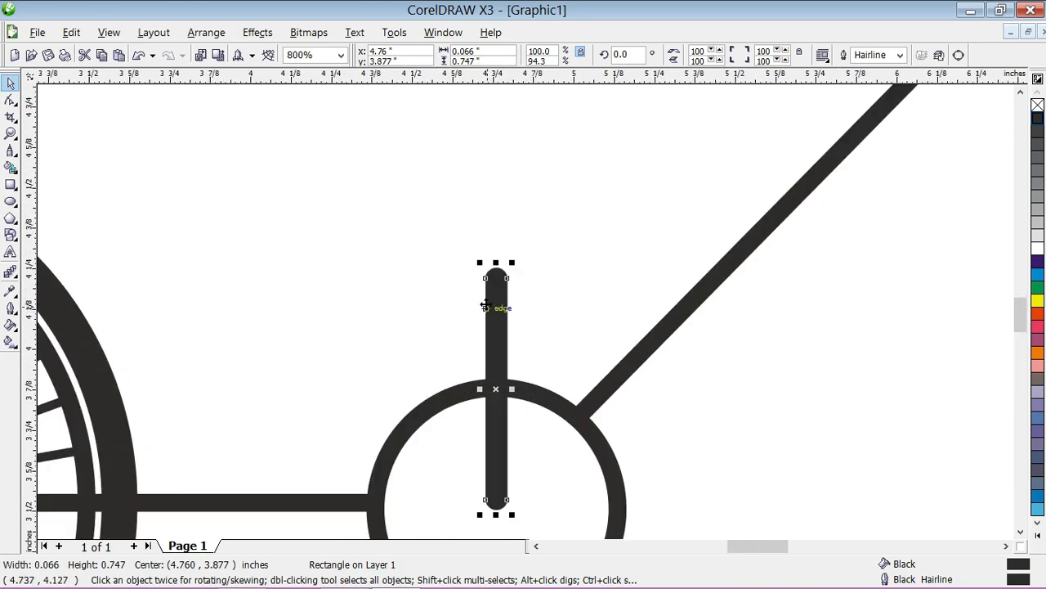
pyautogui.scroll(-1, 528, 314)
pyautogui.scroll(-1, 527, 318)
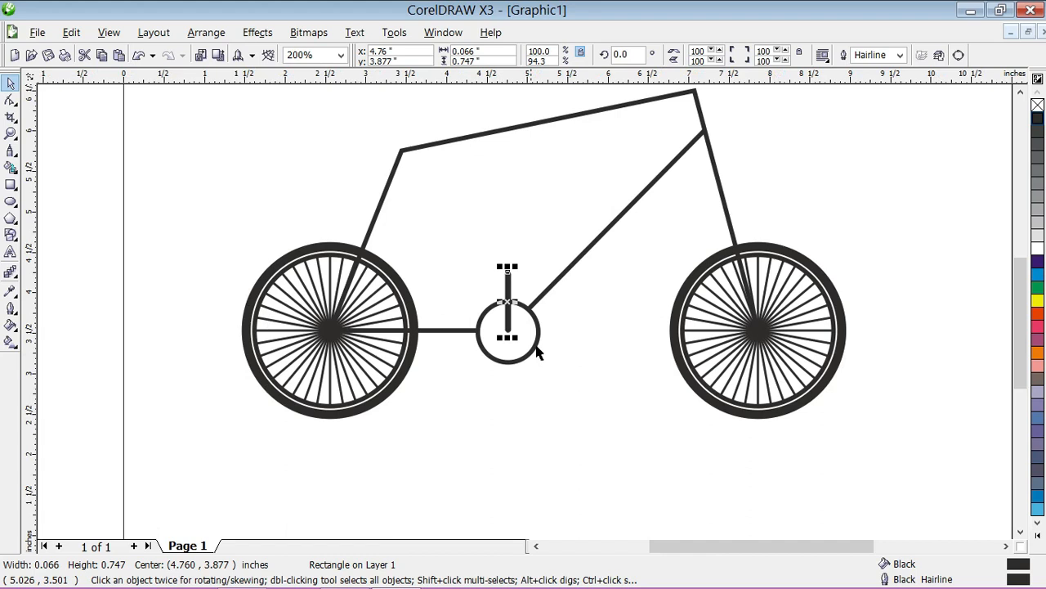
pyautogui.click(536, 401)
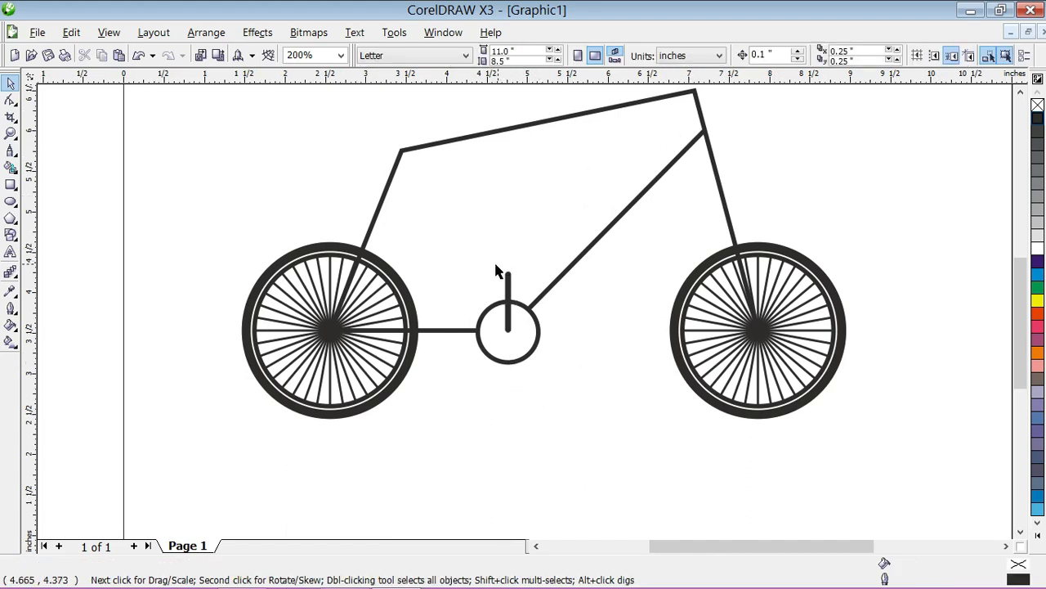
# Draw a straight freehand line about 0.27 inches long from just above the frame's upper rear corner down to that corner as the seat post.
pyautogui.scroll(1, 481, 154)
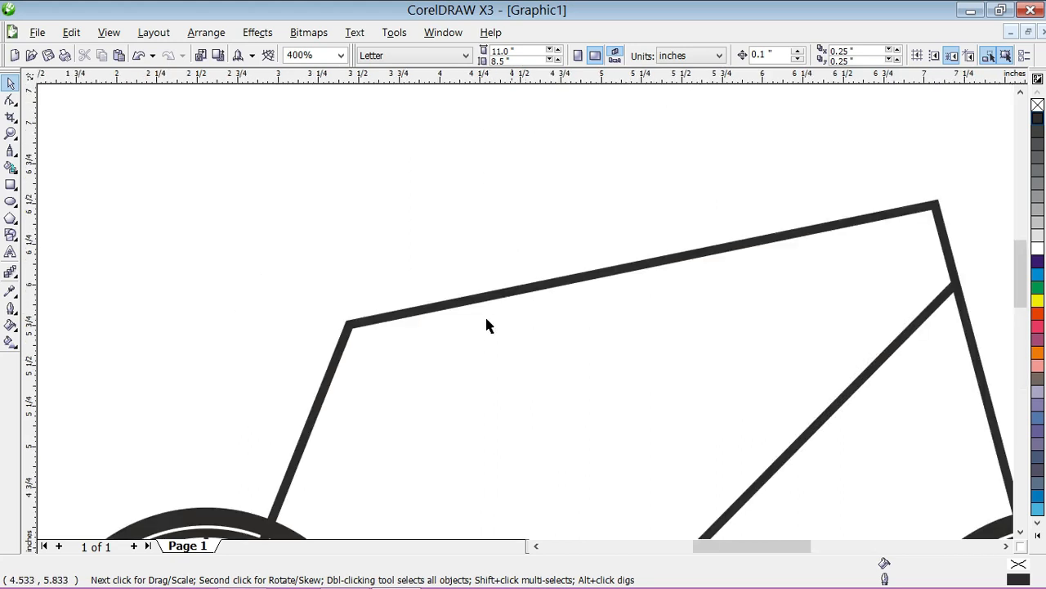
pyautogui.scroll(-1, 524, 310)
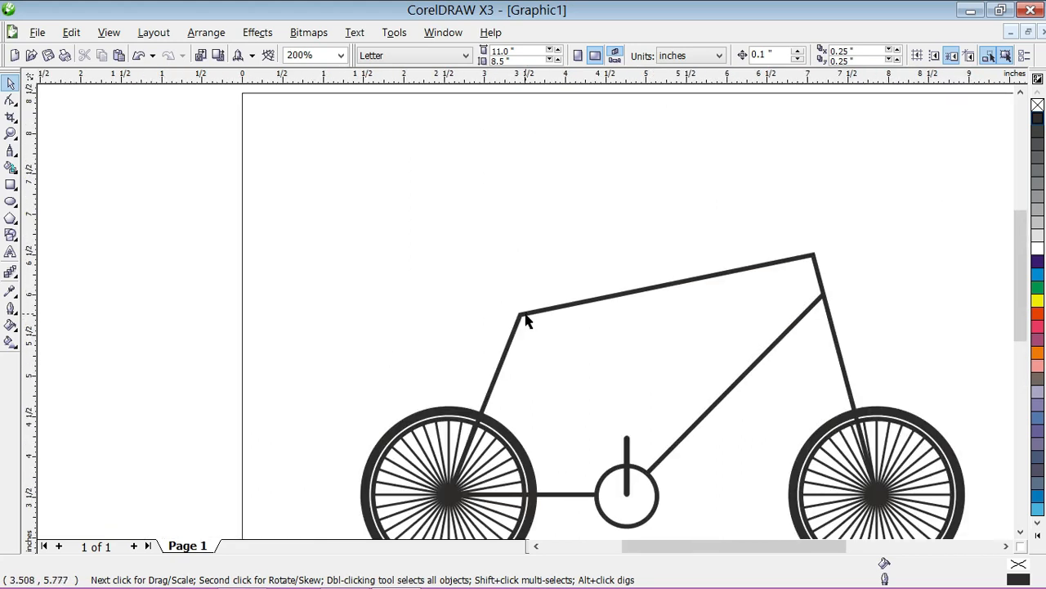
pyautogui.click(12, 158)
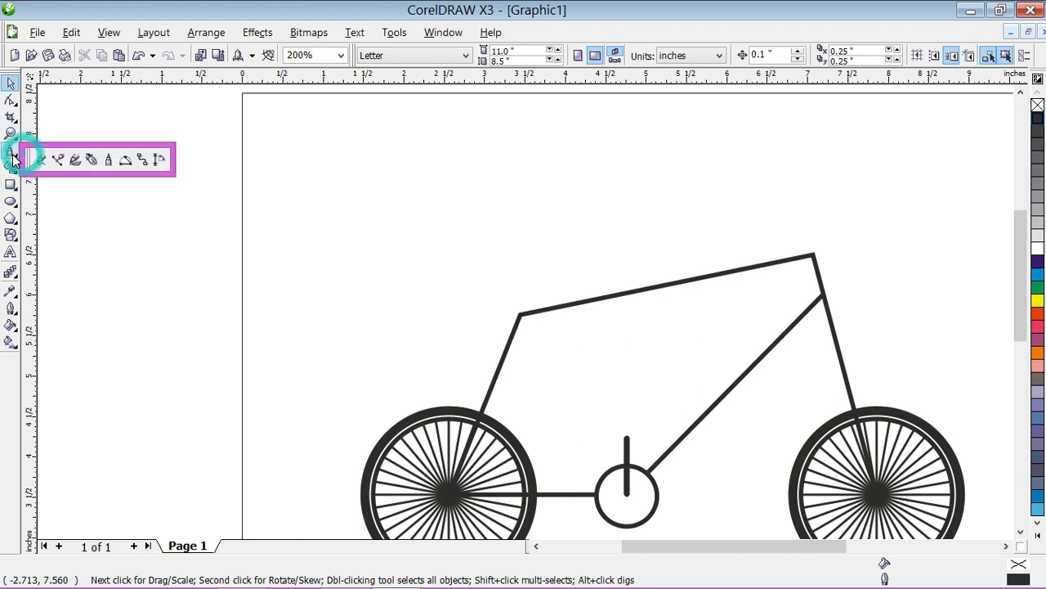
pyautogui.click(41, 162)
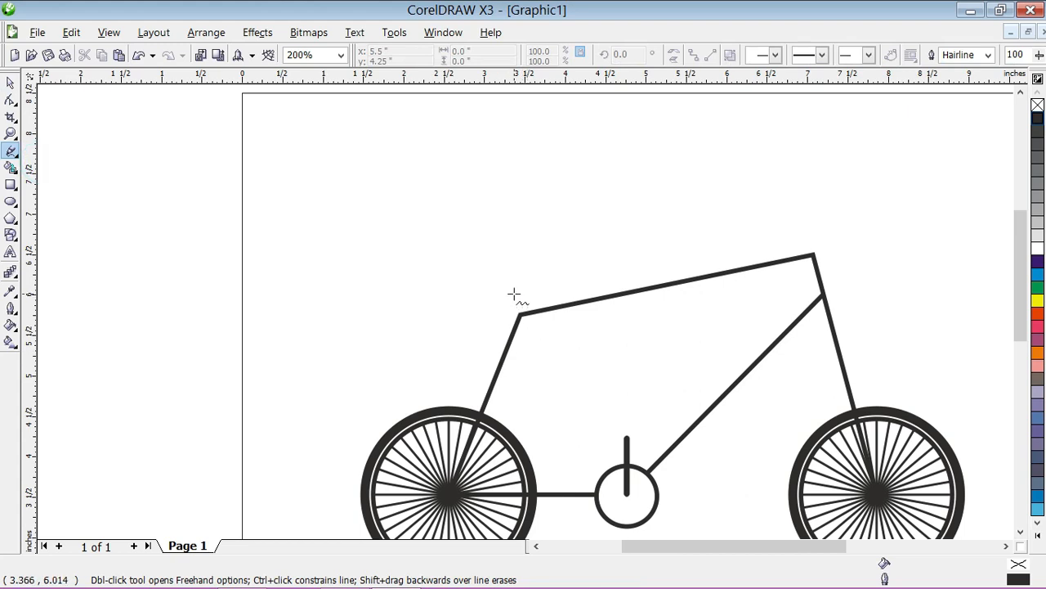
pyautogui.click(516, 293)
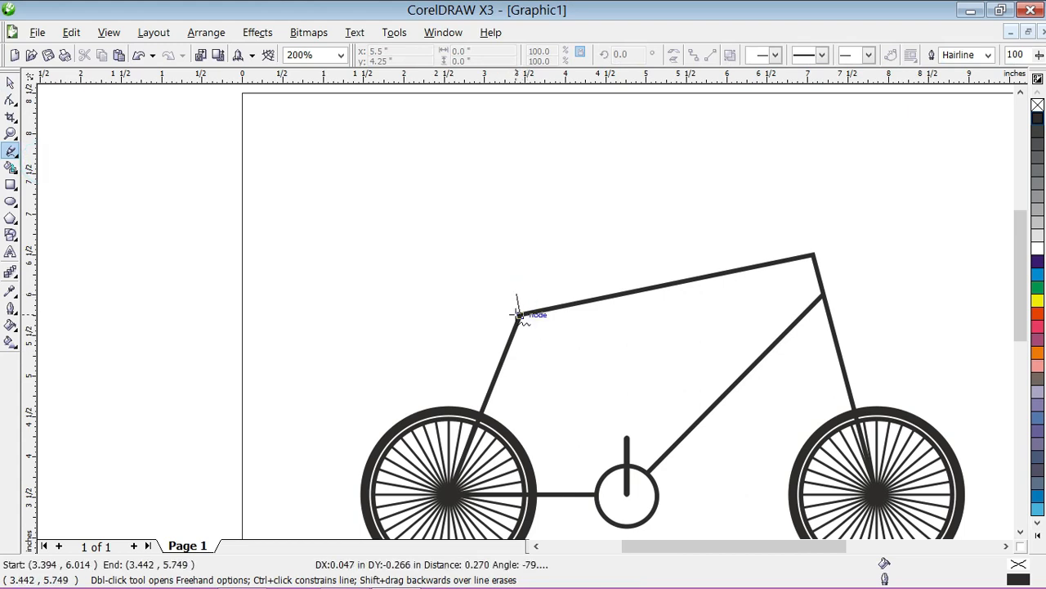
pyautogui.click(518, 315)
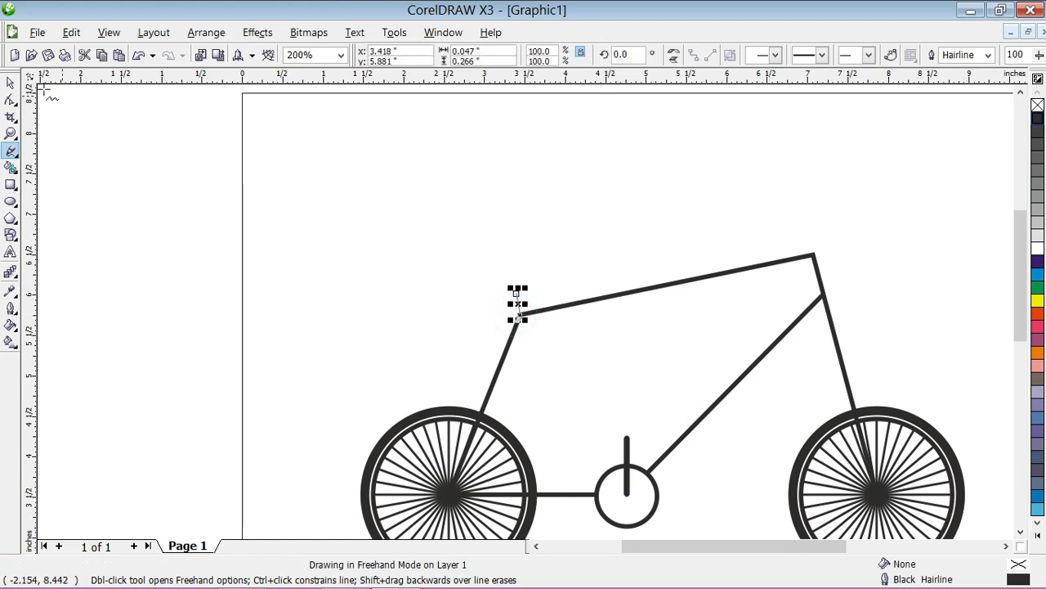
# Set the seat post line's outline width to 4.0 pt.
pyautogui.click(11, 82)
pyautogui.click(987, 54)
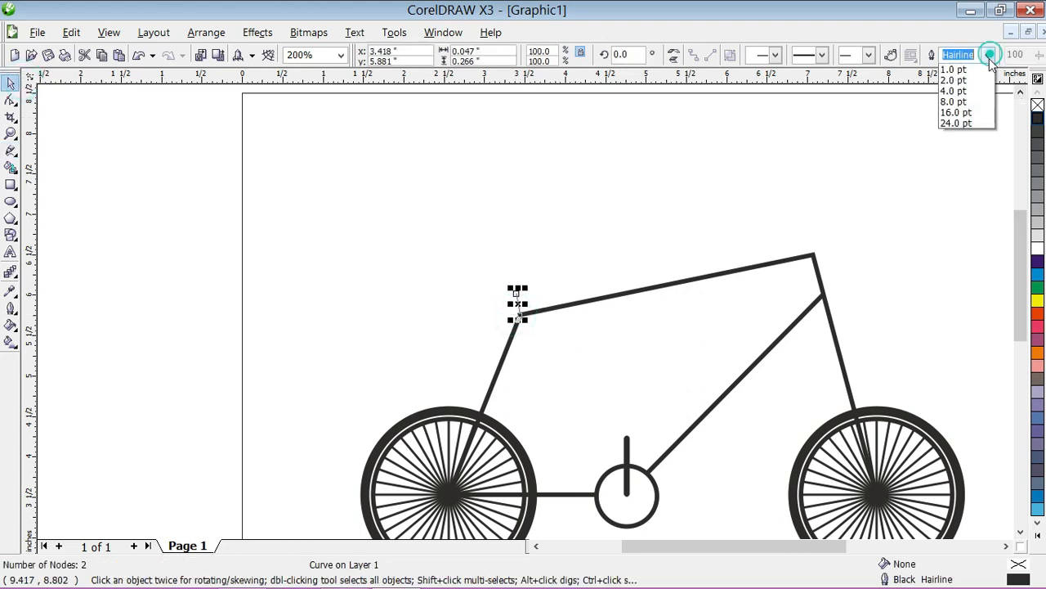
pyautogui.click(963, 120)
pyautogui.click(563, 245)
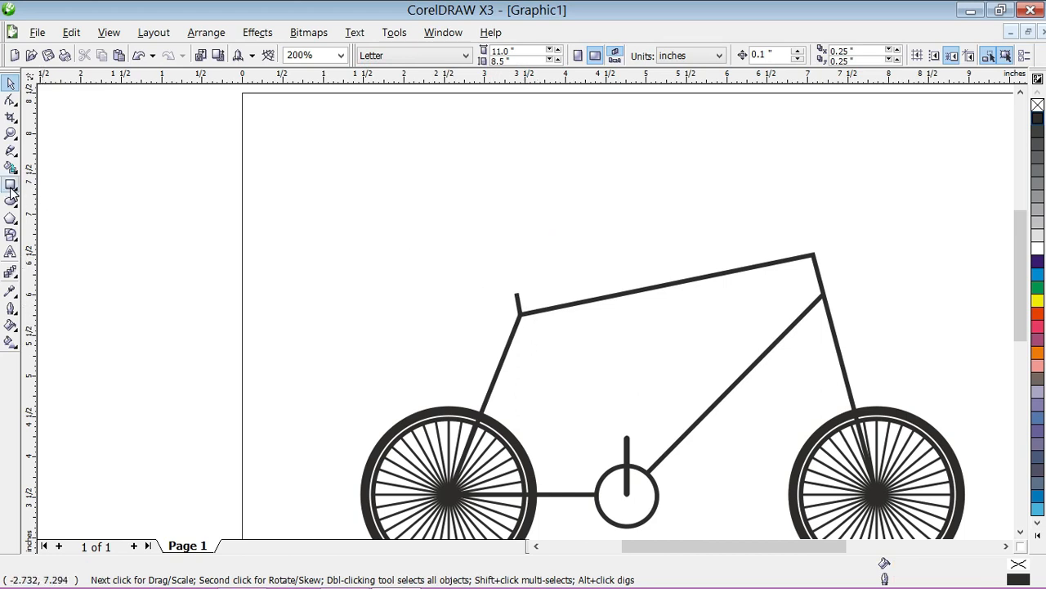
# Draw a closed five-point saddle shape about 0.758 by 0.284 inches on top of the seat post, tapering towards the front, and fill it with black.
pyautogui.click(14, 154)
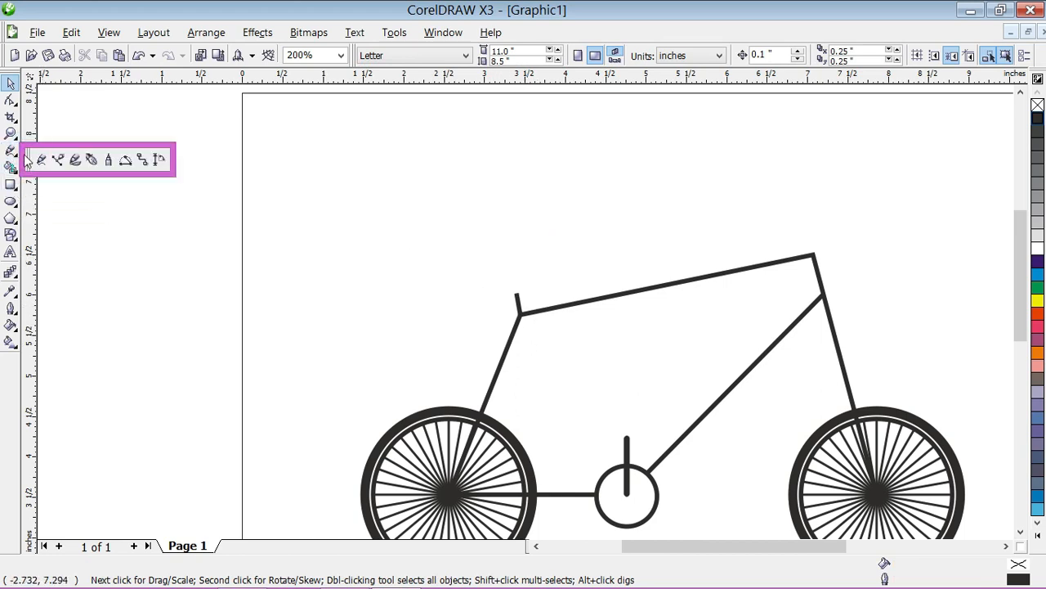
pyautogui.click(108, 161)
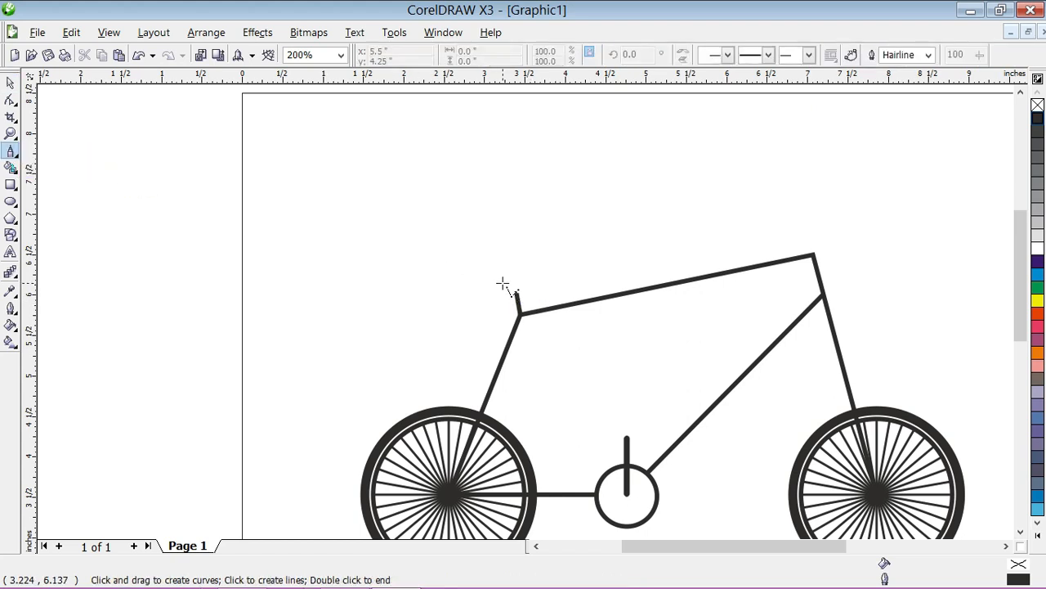
pyautogui.scroll(1, 507, 282)
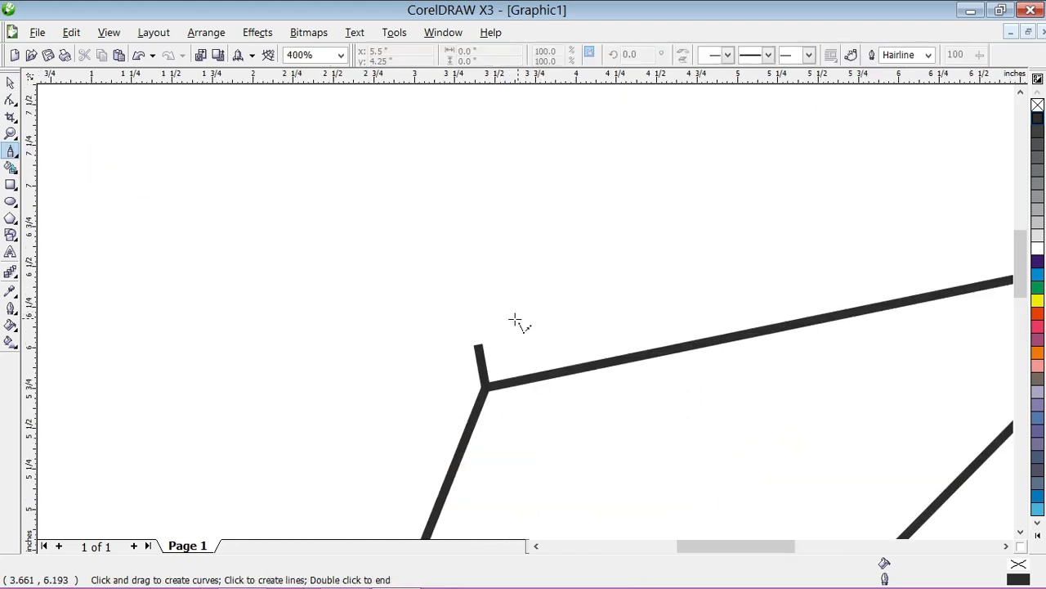
pyautogui.click(437, 312)
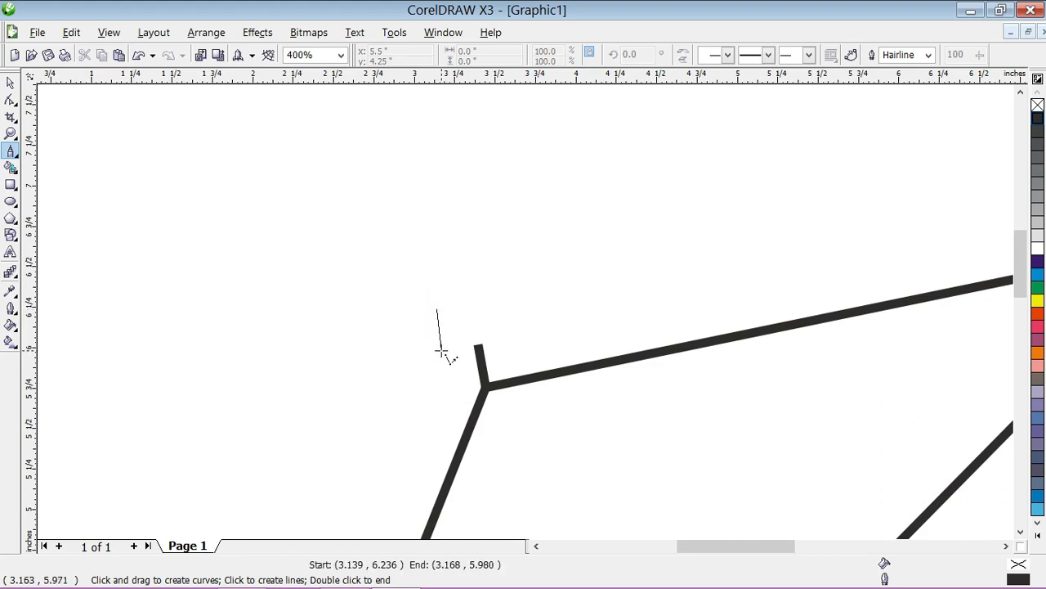
pyautogui.click(442, 354)
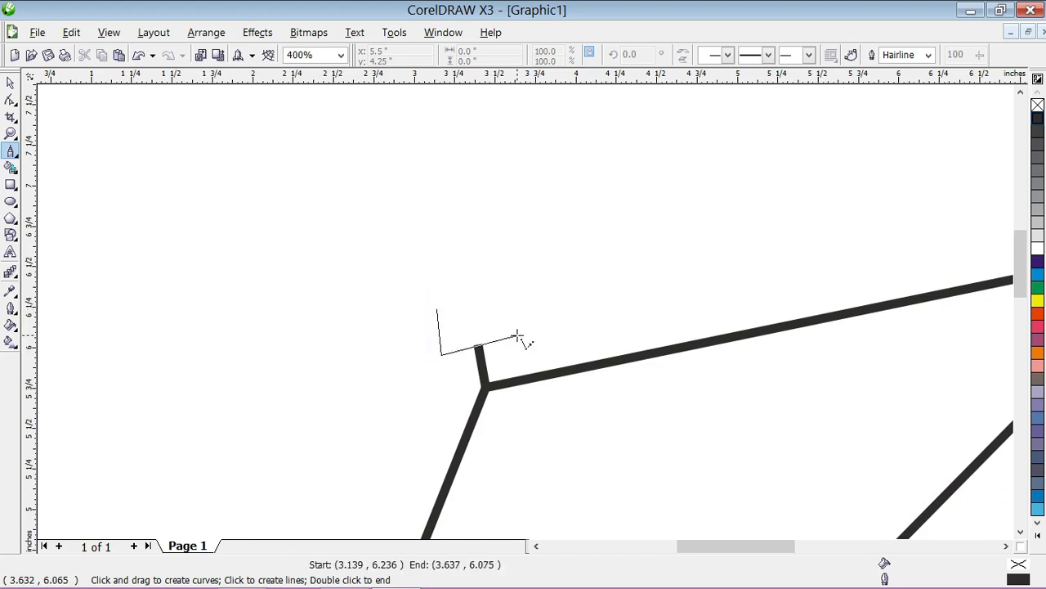
pyautogui.click(547, 326)
pyautogui.click(559, 326)
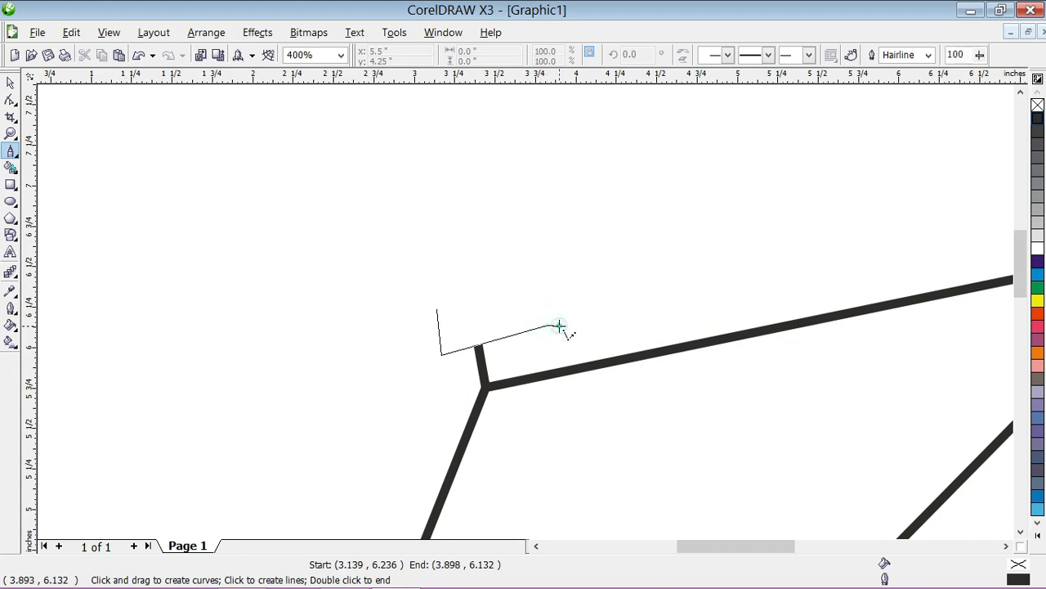
pyautogui.click(560, 314)
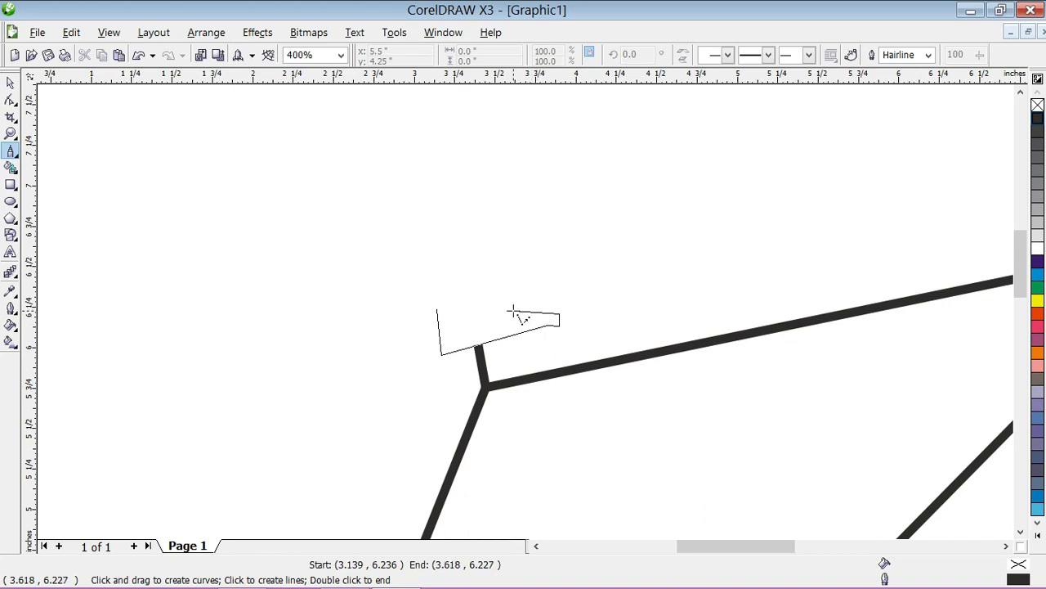
pyautogui.click(436, 307)
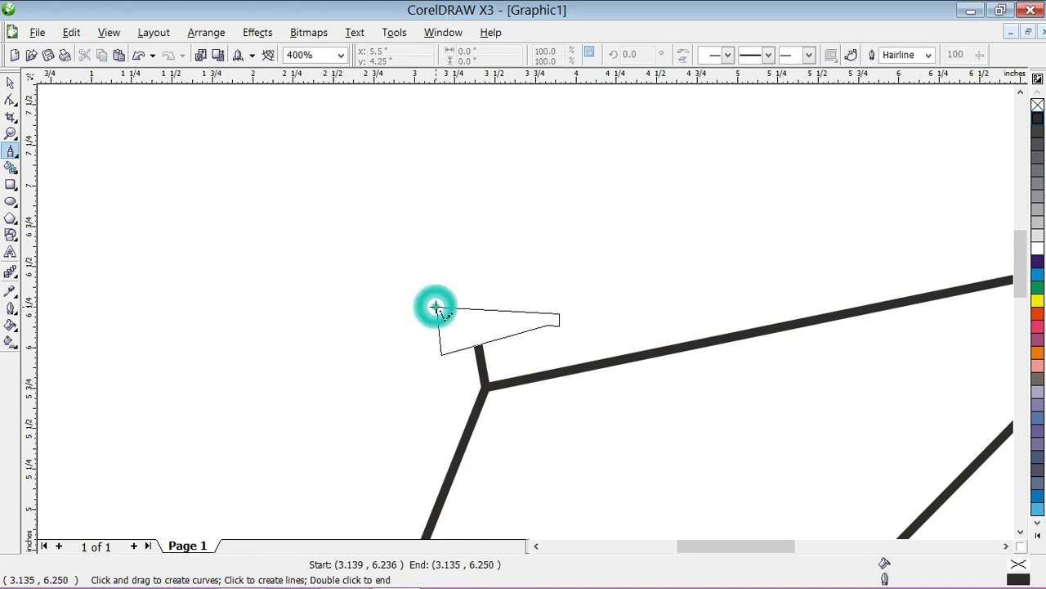
pyautogui.click(10, 83)
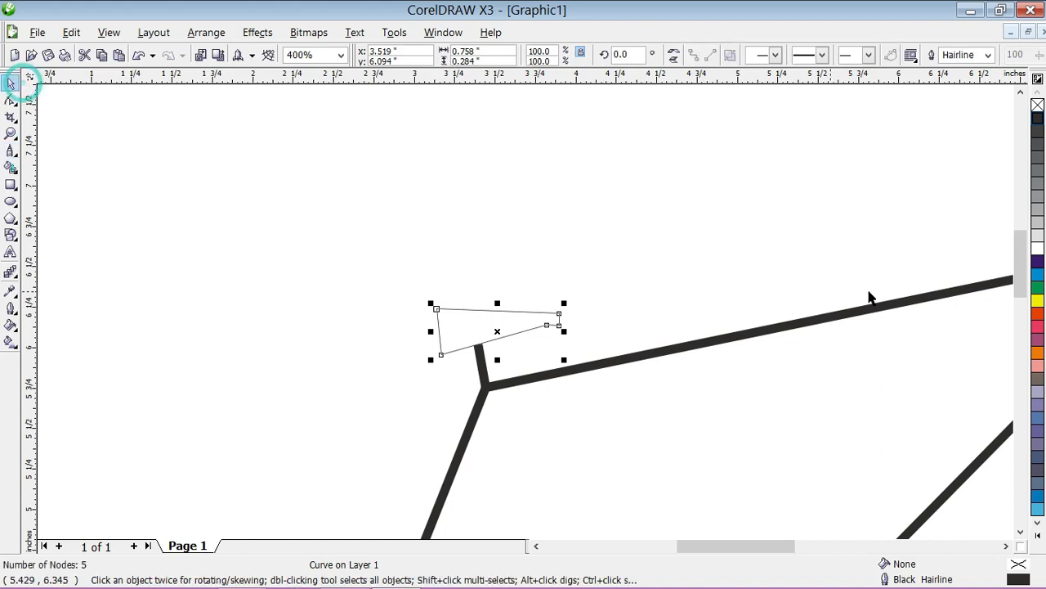
pyautogui.click(1038, 119)
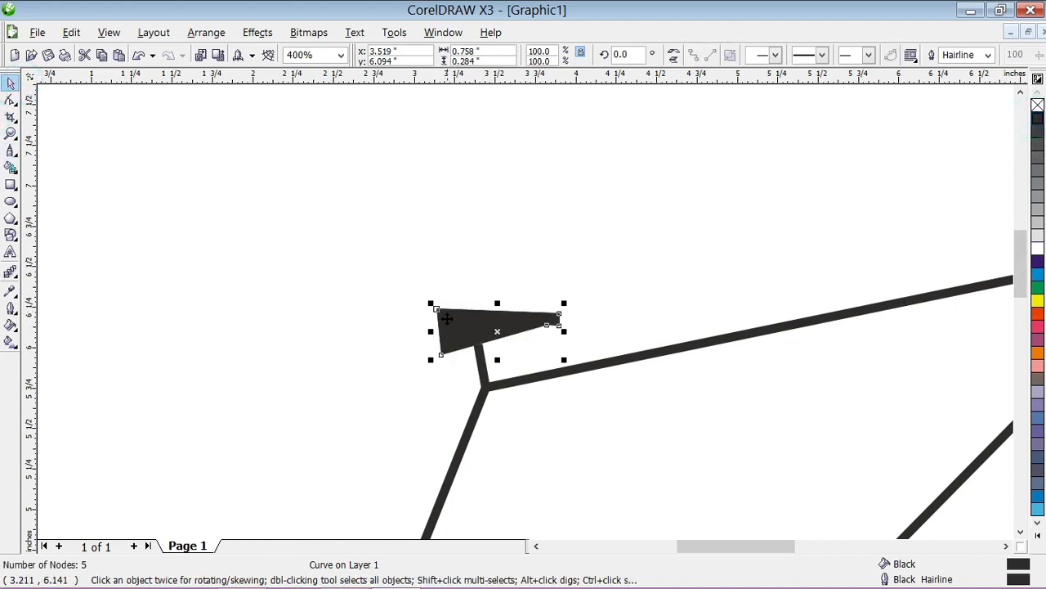
# Convert the saddle's upper edge to a curve and shape it with a slight hump at the rear and a dip towards the nose.
pyautogui.scroll(1, 484, 330)
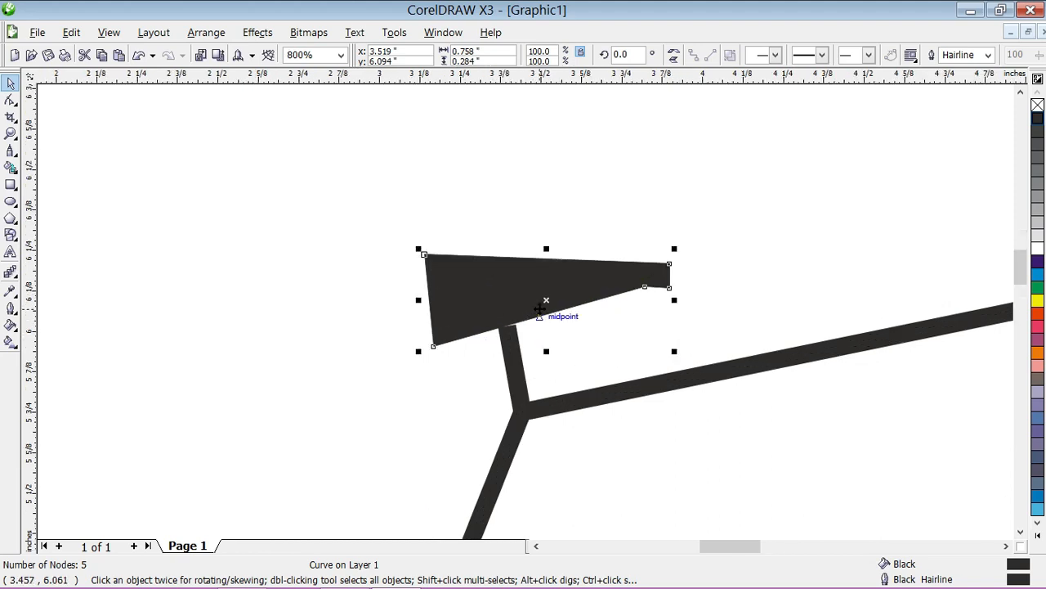
pyautogui.click(10, 100)
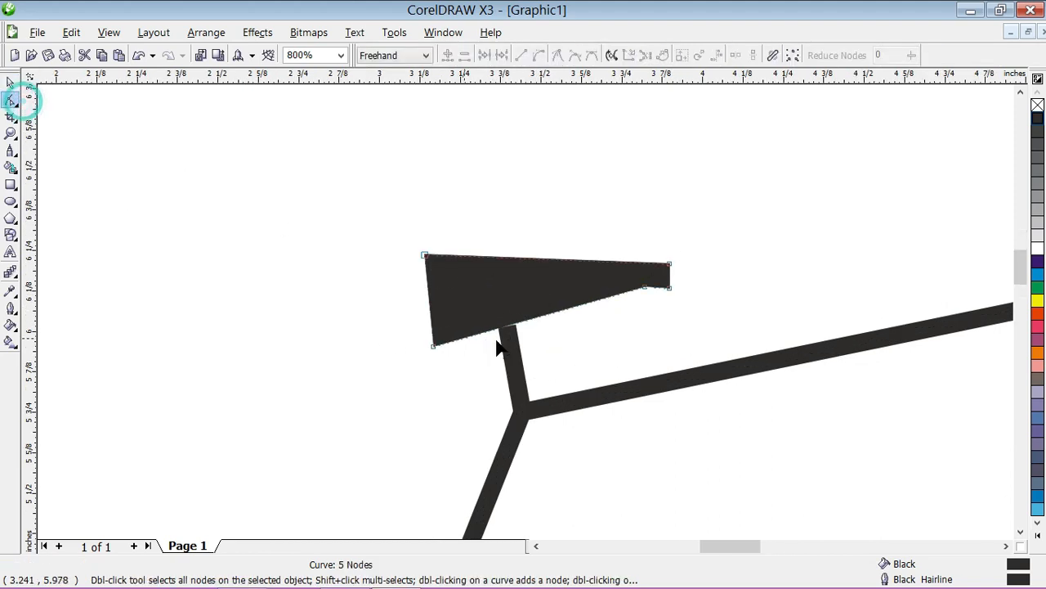
pyautogui.rightClick(539, 260)
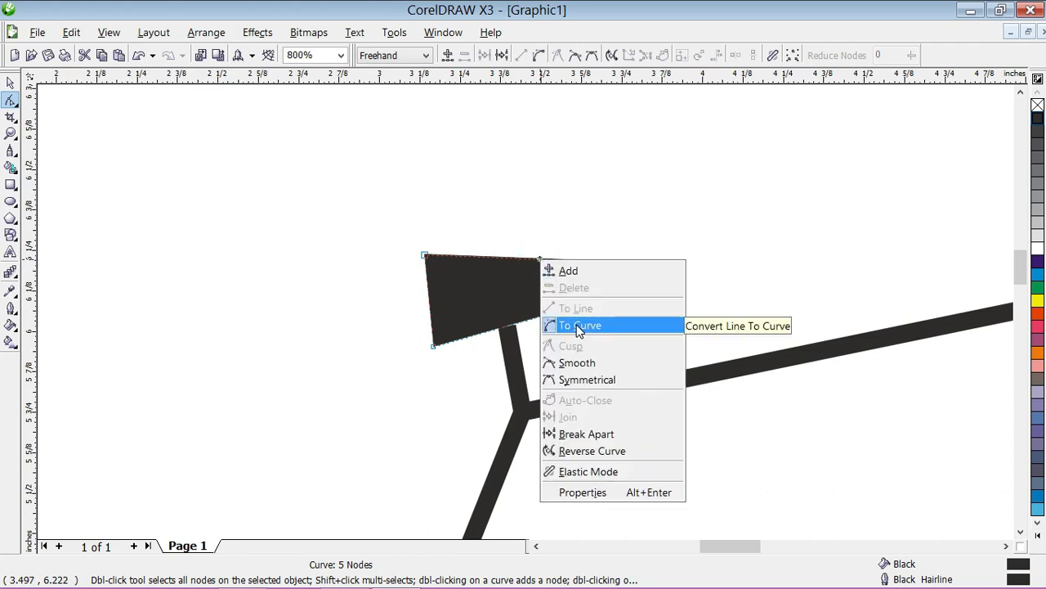
pyautogui.click(579, 327)
pyautogui.moveTo(542, 263); pyautogui.dragTo(548, 301)
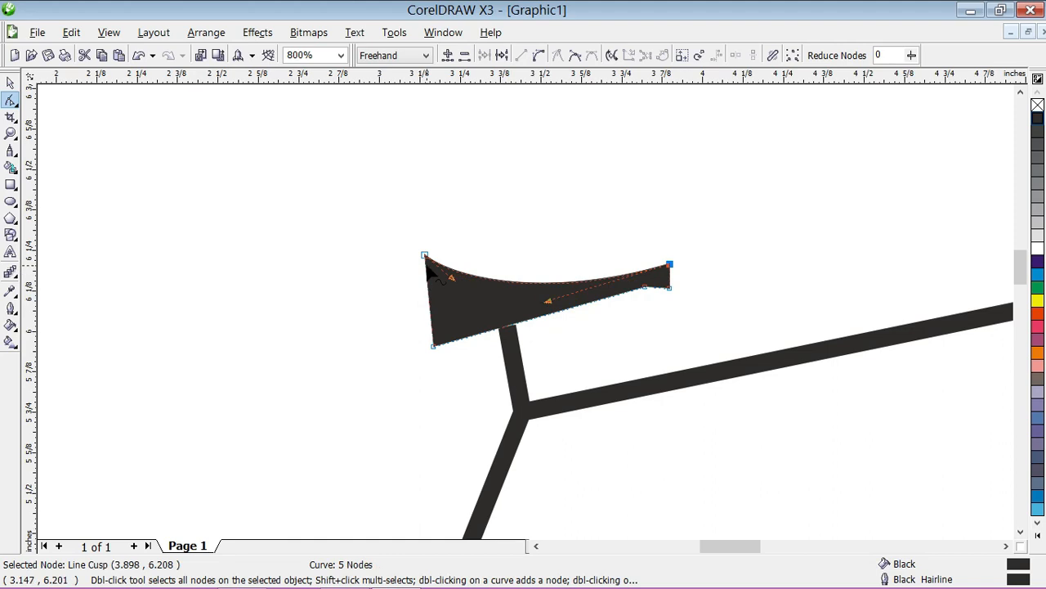
pyautogui.moveTo(451, 280); pyautogui.dragTo(469, 243)
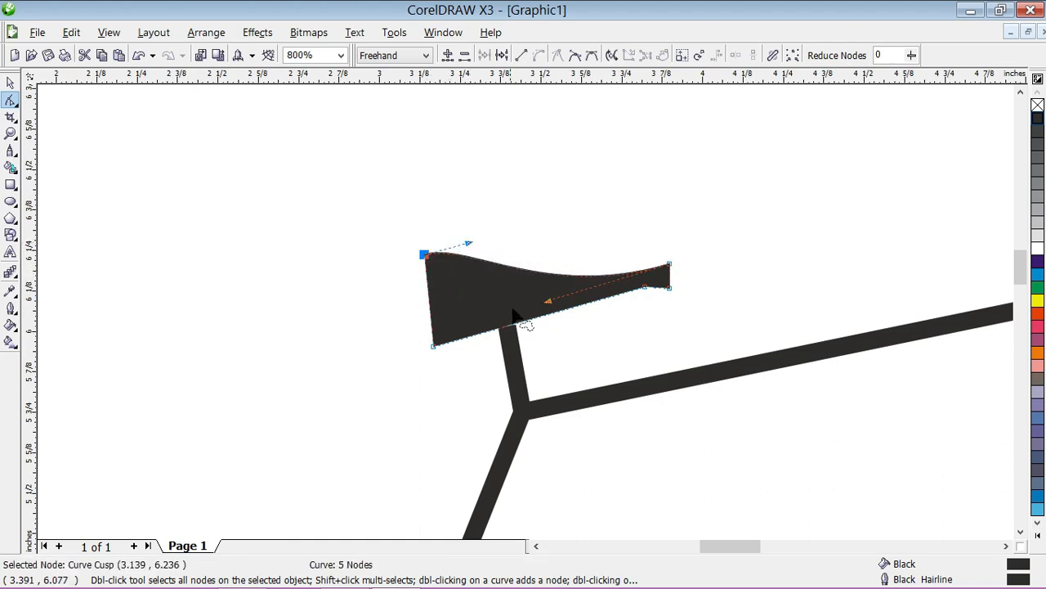
pyautogui.moveTo(548, 302)
pyautogui.mouseDown()
pyautogui.moveTo(591, 262)
pyautogui.moveTo(559, 304)
pyautogui.mouseUp()
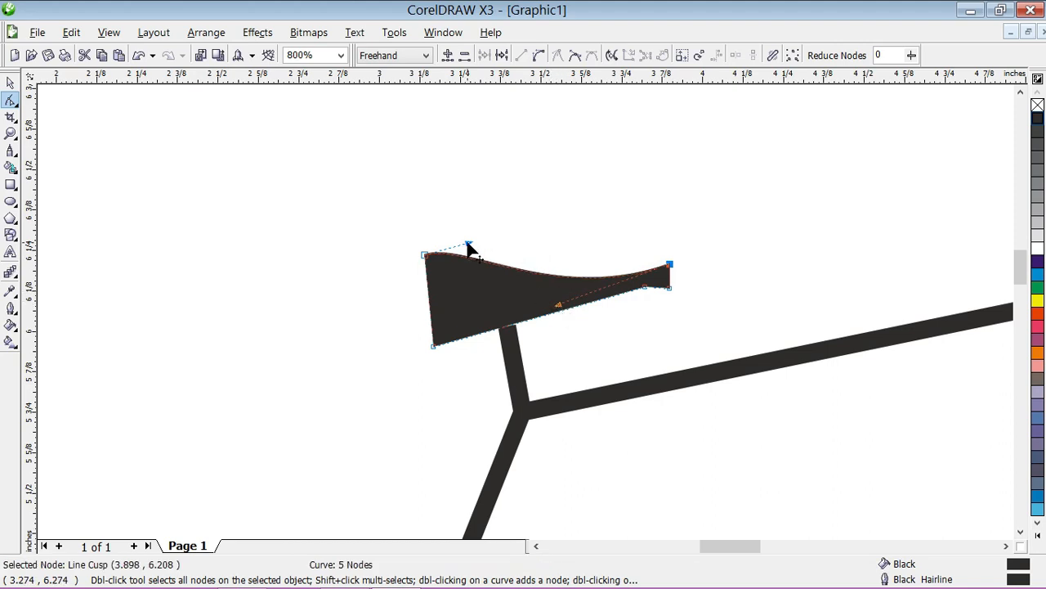
pyautogui.moveTo(468, 243); pyautogui.dragTo(468, 255)
pyautogui.click(11, 83)
pyautogui.click(292, 306)
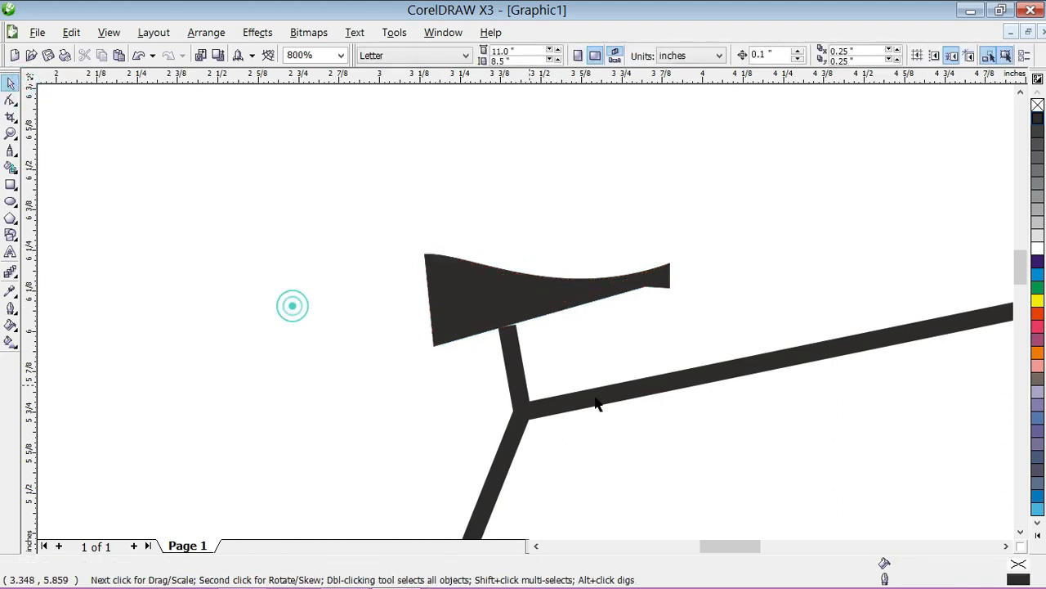
# Draw a straight freehand line about 0.25 by 0.93 inches from the down tube's front joint up past the frame's upper front corner.
pyautogui.scroll(-1, 605, 399)
pyautogui.scroll(-2, 533, 302)
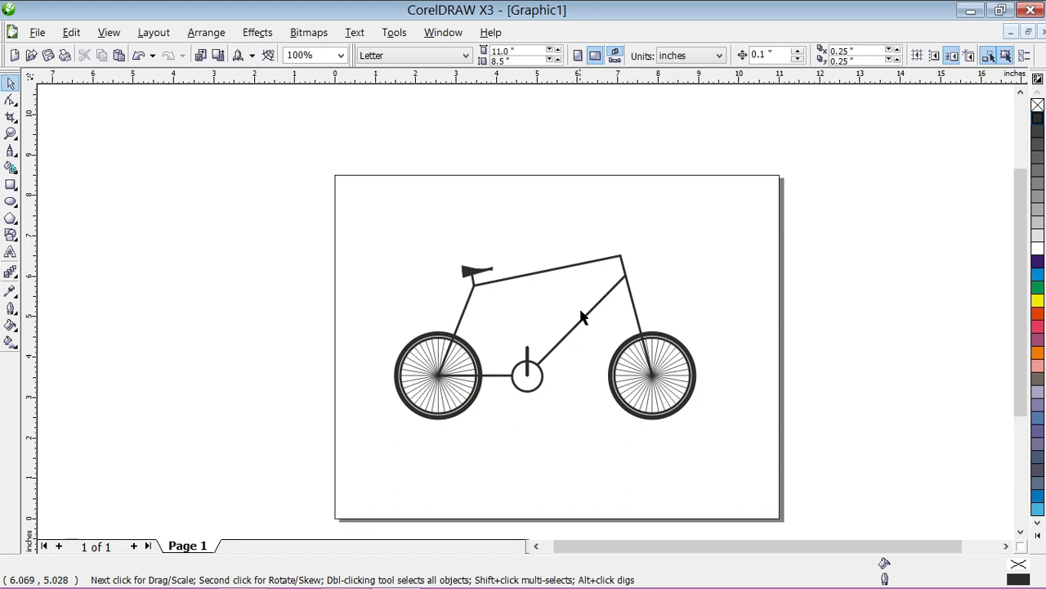
pyautogui.scroll(1, 583, 314)
pyautogui.scroll(1, 509, 308)
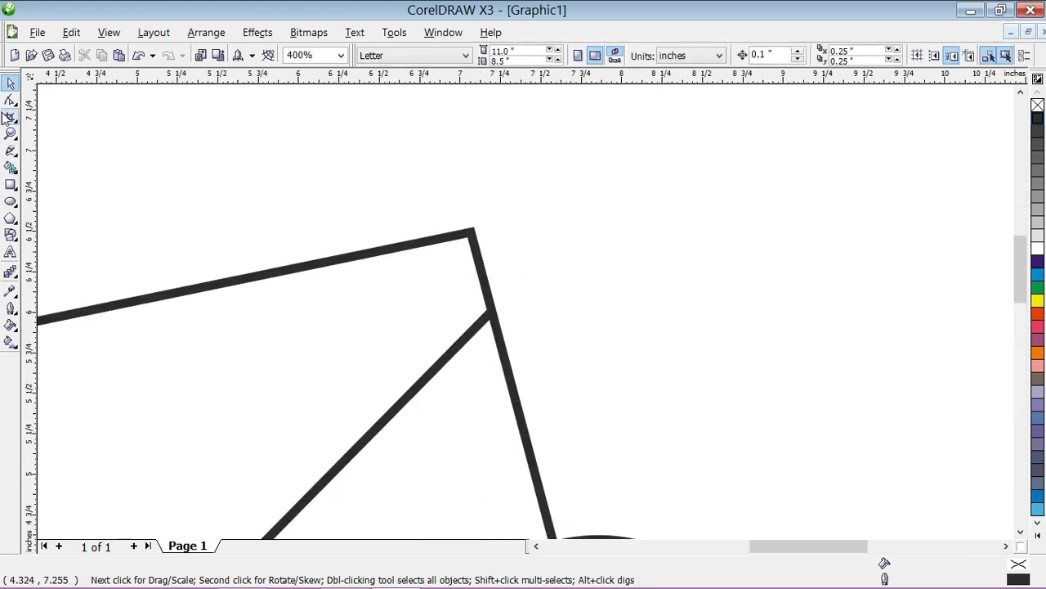
pyautogui.click(11, 150)
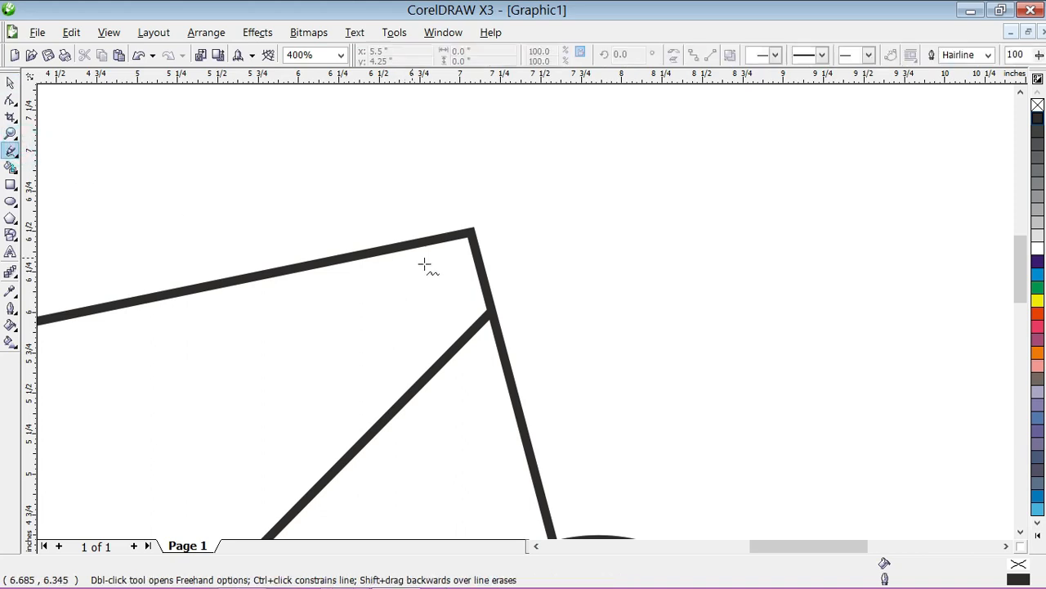
pyautogui.click(490, 307)
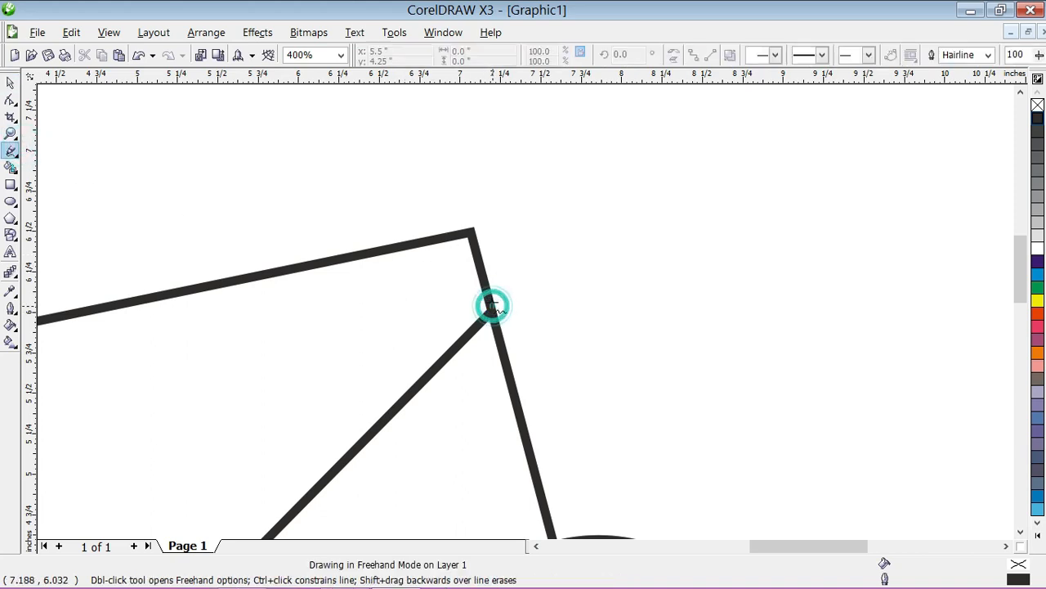
pyautogui.click(454, 155)
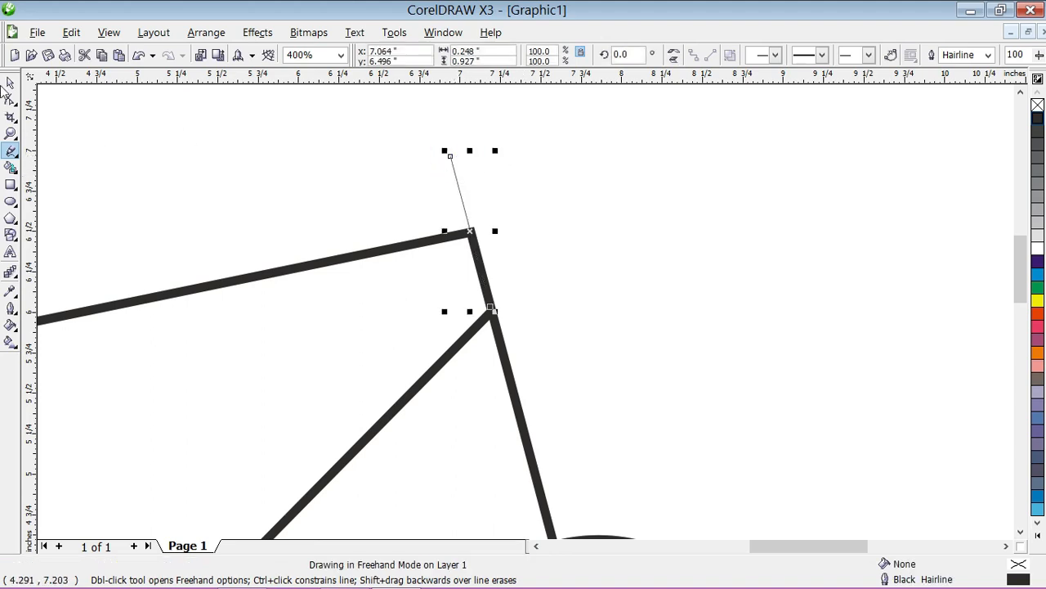
# Set the handlebar stem line's outline width to 4.0 pt.
pyautogui.click(10, 82)
pyautogui.click(991, 55)
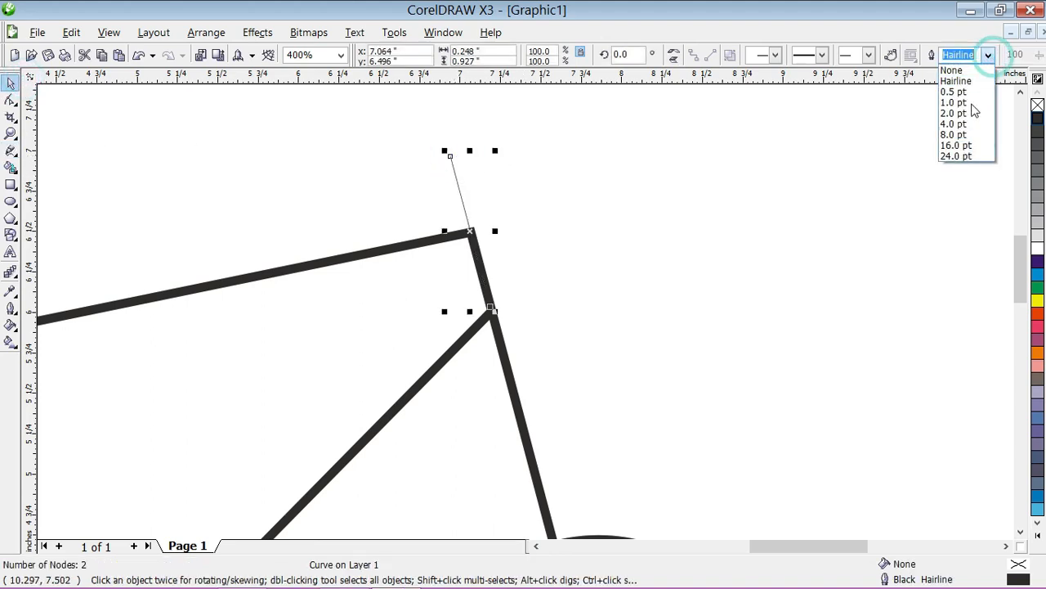
pyautogui.click(958, 123)
# Draw an open four-point handlebar about 0.37 by 0.18 inches with the Pen tool, starting near the stem's top and hooking back underneath.
pyautogui.scroll(-1, 528, 321)
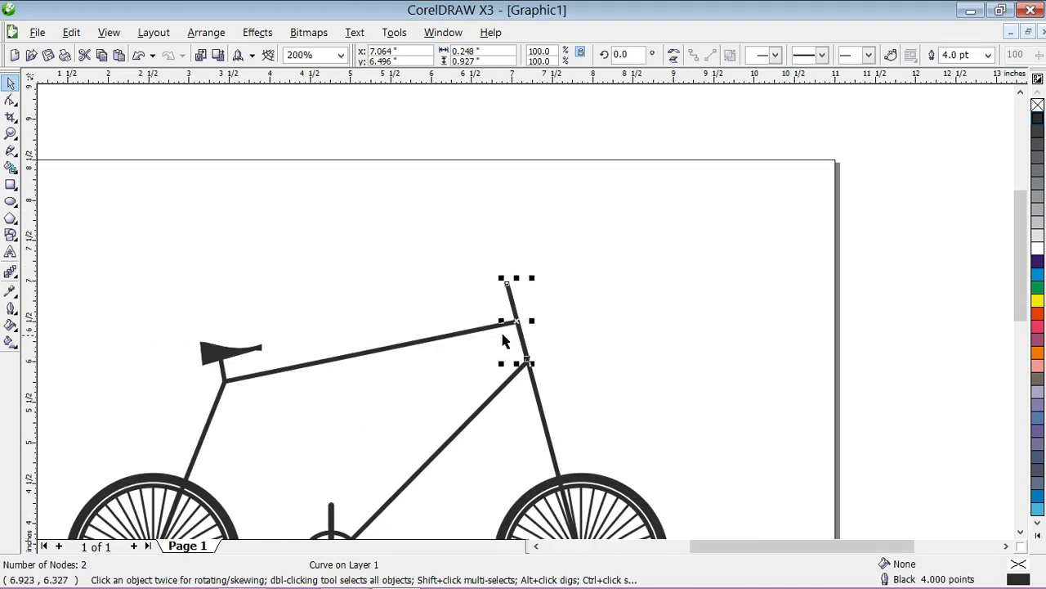
pyautogui.scroll(1, 524, 308)
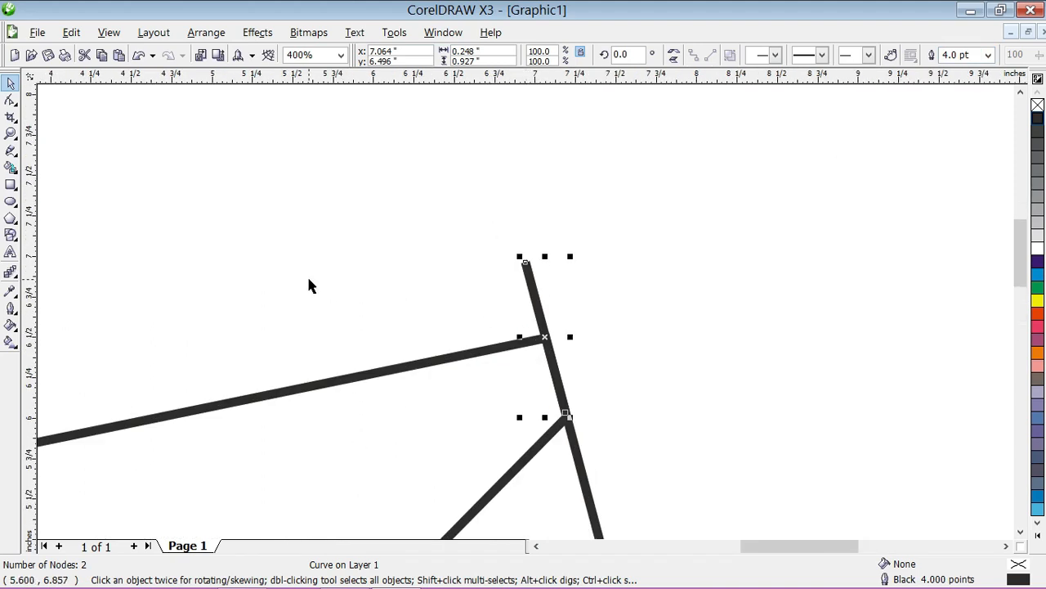
pyautogui.click(12, 152)
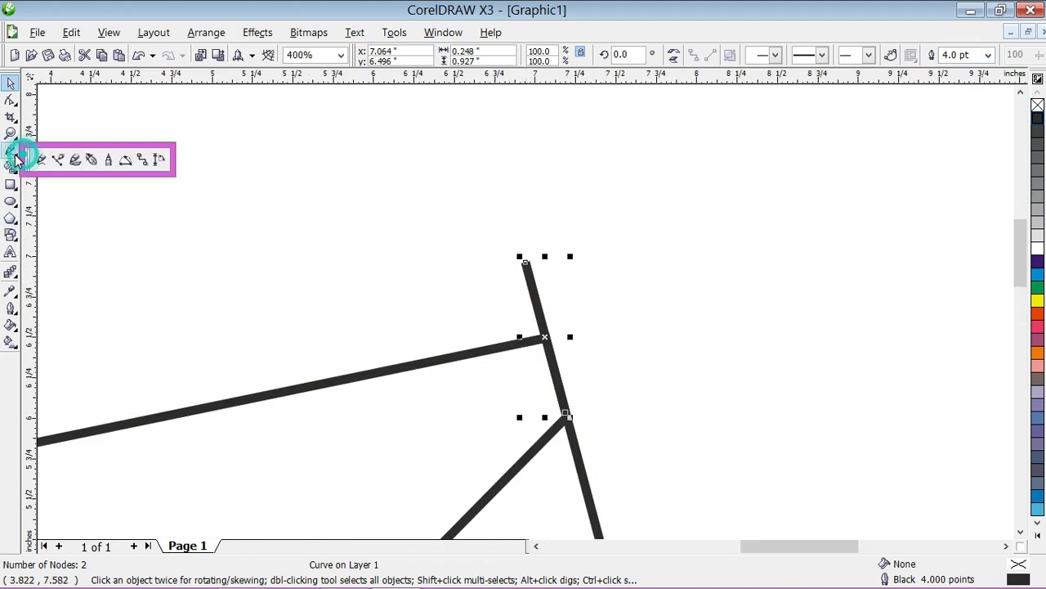
pyautogui.click(109, 159)
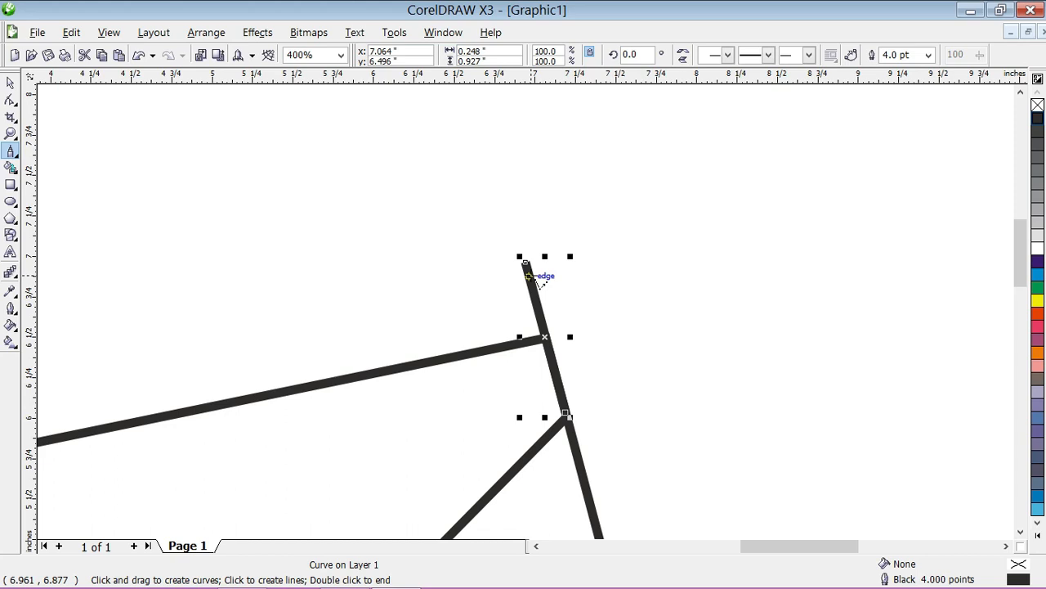
pyautogui.click(526, 272)
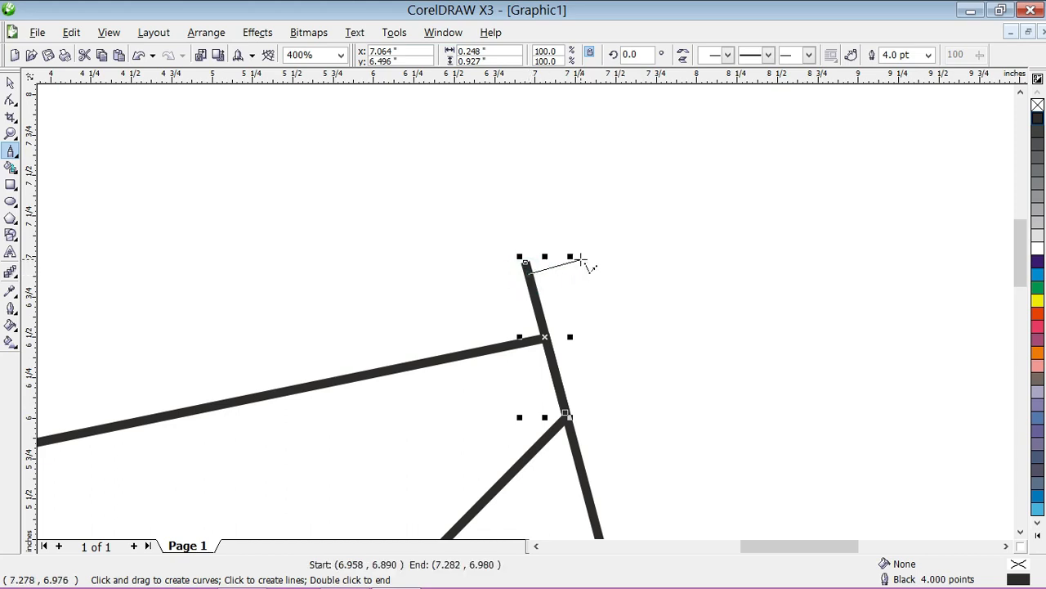
pyautogui.click(580, 260)
pyautogui.click(586, 280)
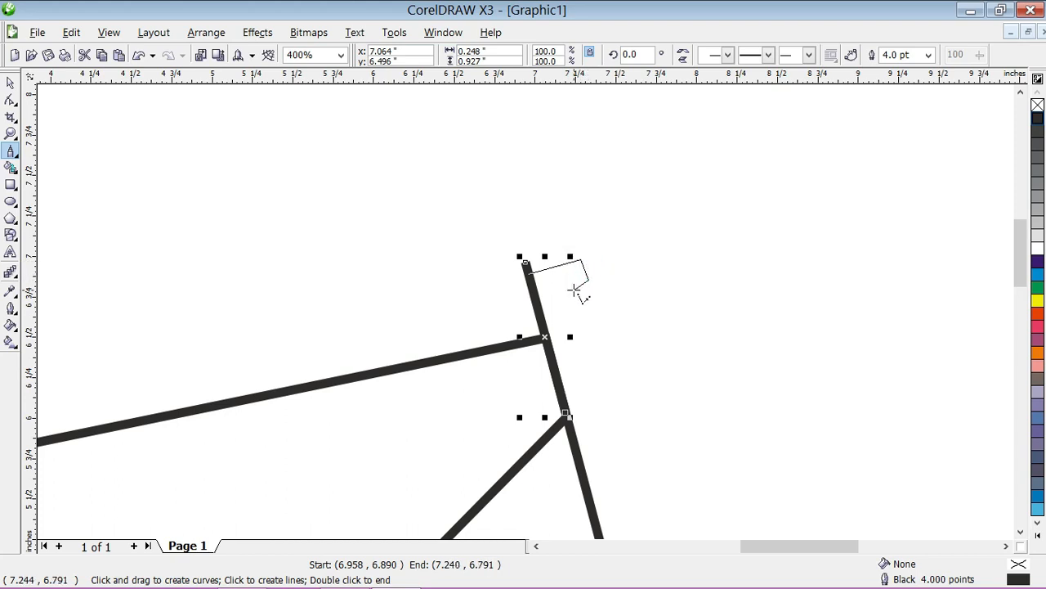
pyautogui.click(575, 287)
pyautogui.doubleClick(576, 288)
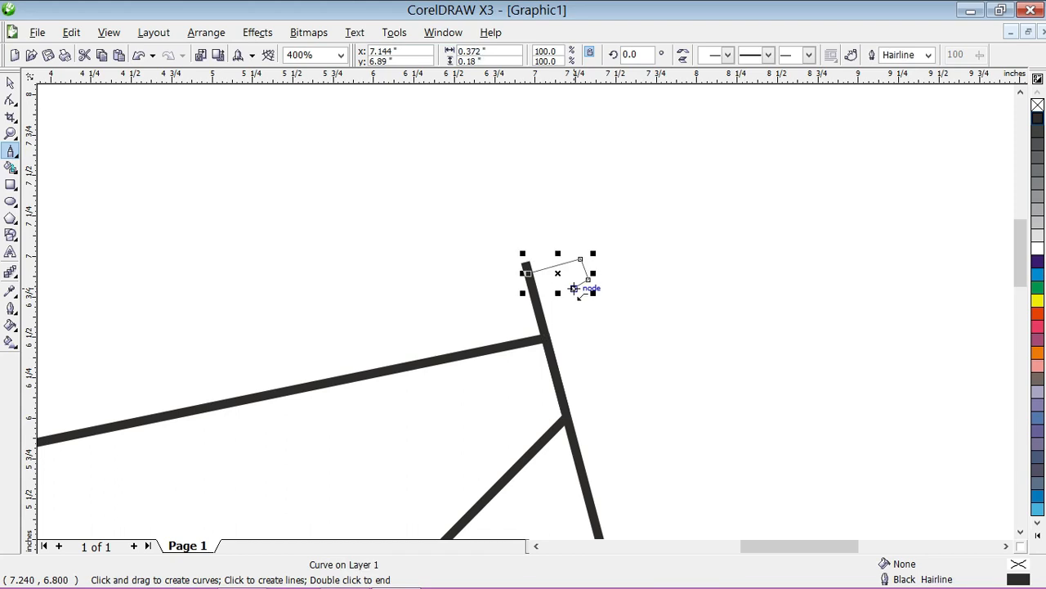
# Set the handlebar's outline width to 4.0 pt.
pyautogui.click(10, 83)
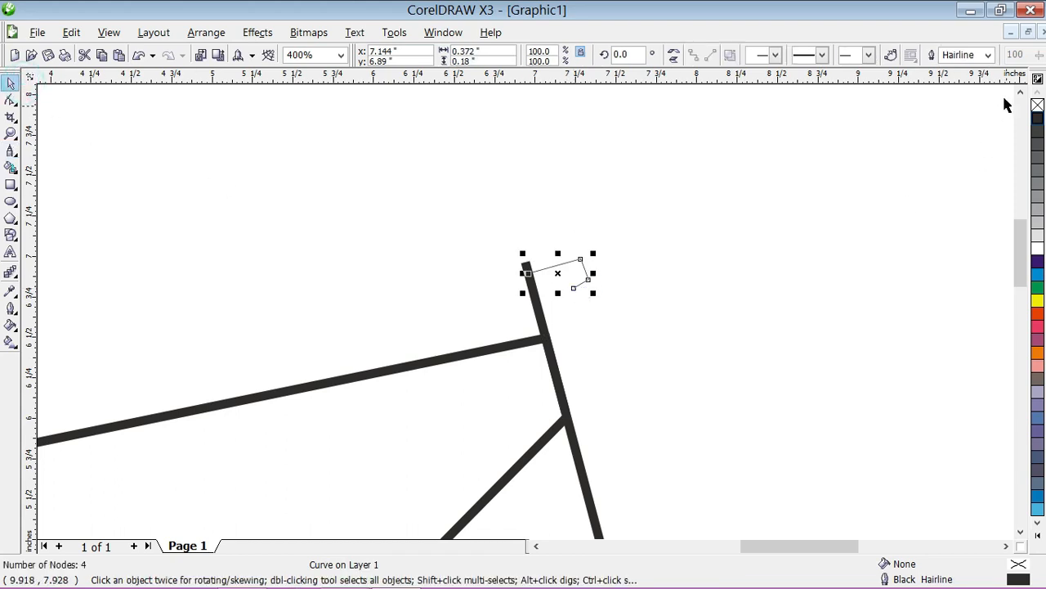
pyautogui.click(989, 55)
pyautogui.click(963, 122)
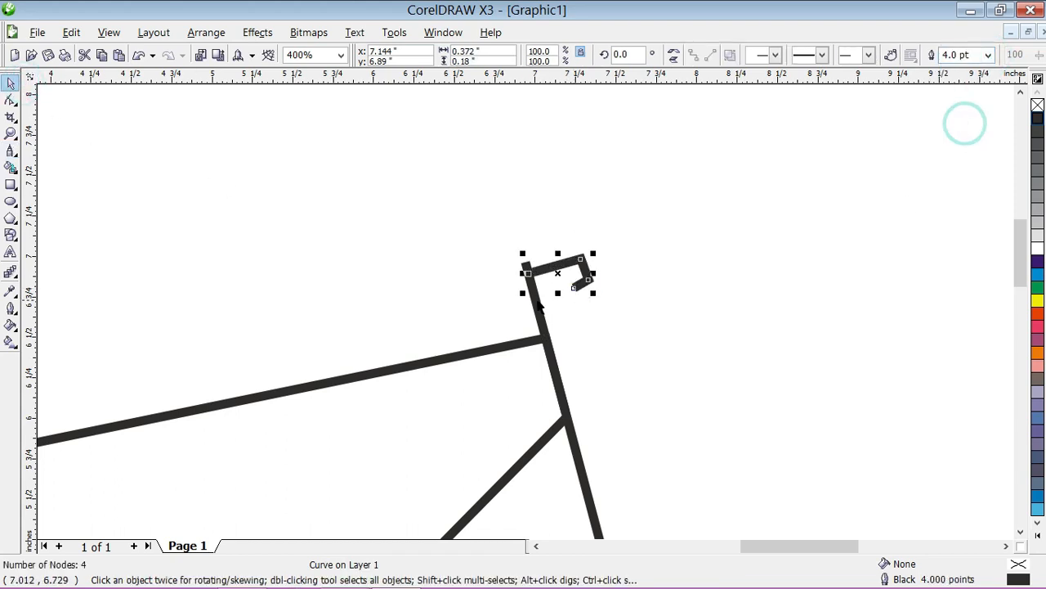
# Reshape the handlebar by moving its upper corner node slightly inward and its free end node down to lengthen the grip.
pyautogui.scroll(2, 525, 310)
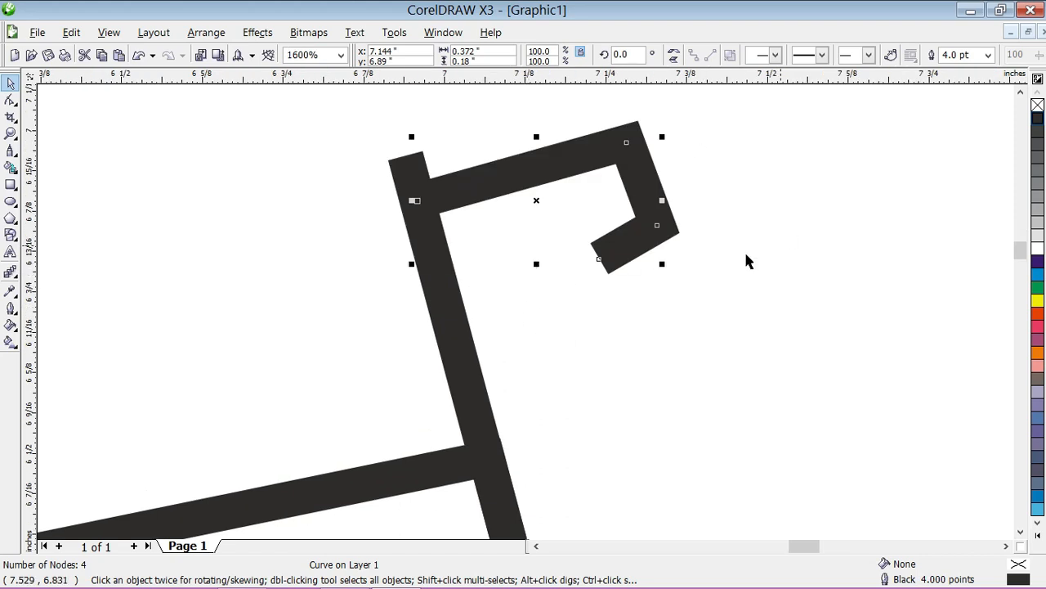
pyautogui.click(11, 99)
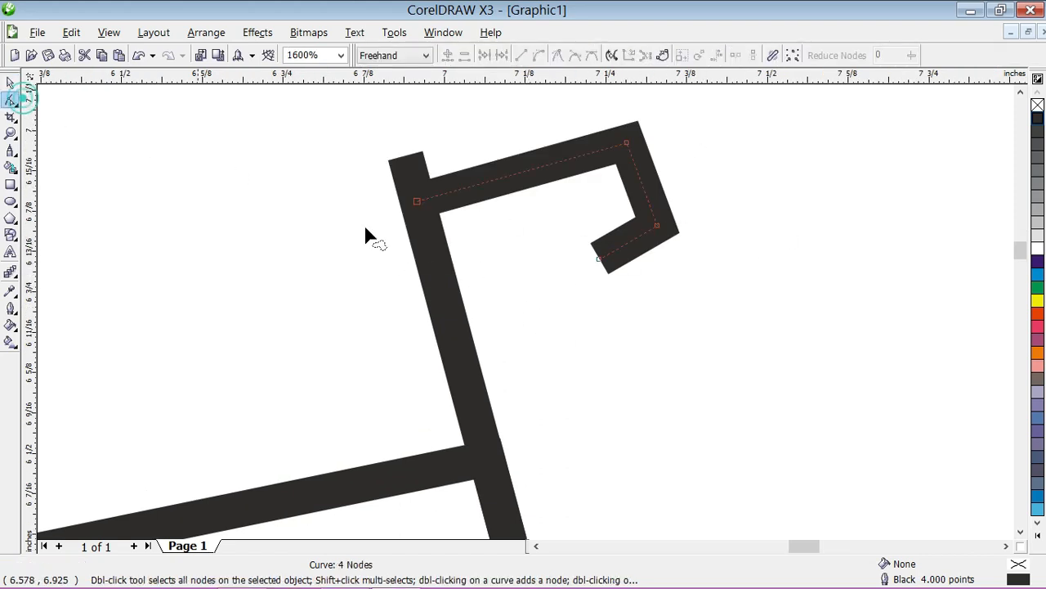
pyautogui.moveTo(600, 260); pyautogui.dragTo(593, 267)
pyautogui.moveTo(626, 145); pyautogui.dragTo(622, 148)
pyautogui.moveTo(592, 268); pyautogui.dragTo(591, 296)
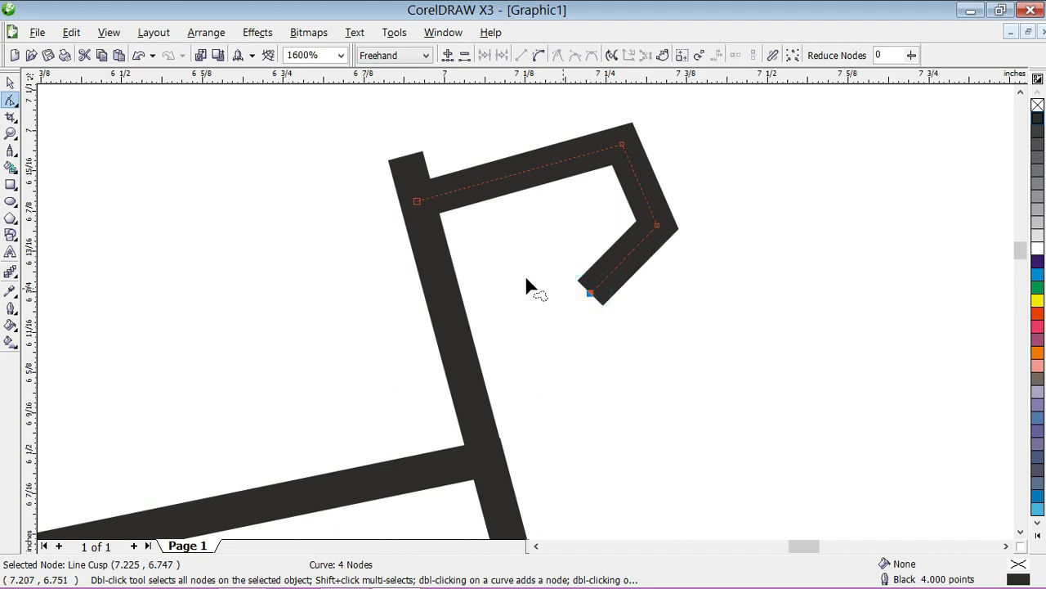
# Give the handlebar outline round line caps.
pyautogui.click(11, 82)
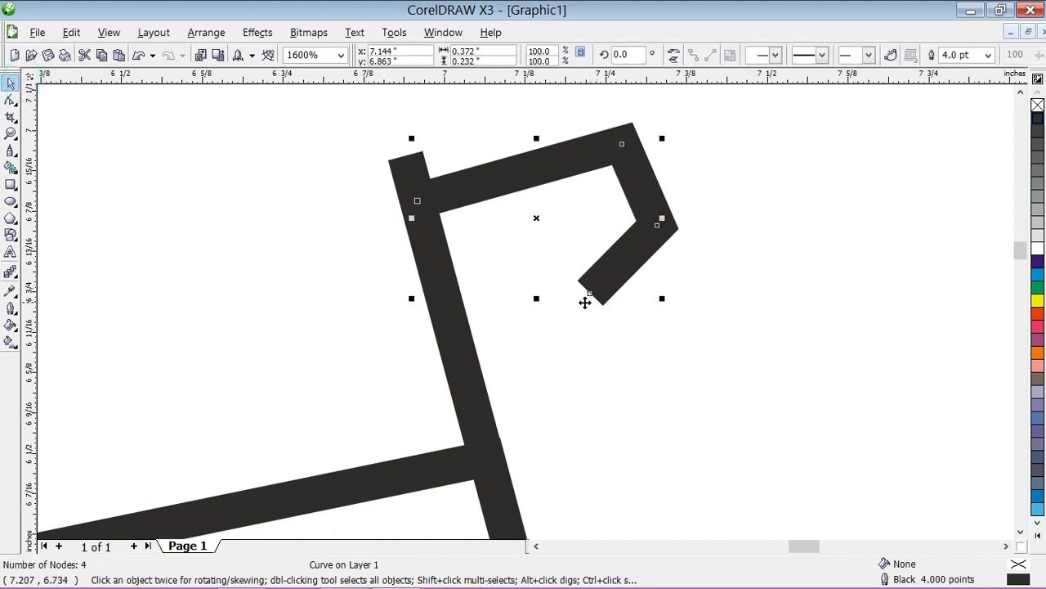
pyautogui.click(599, 294)
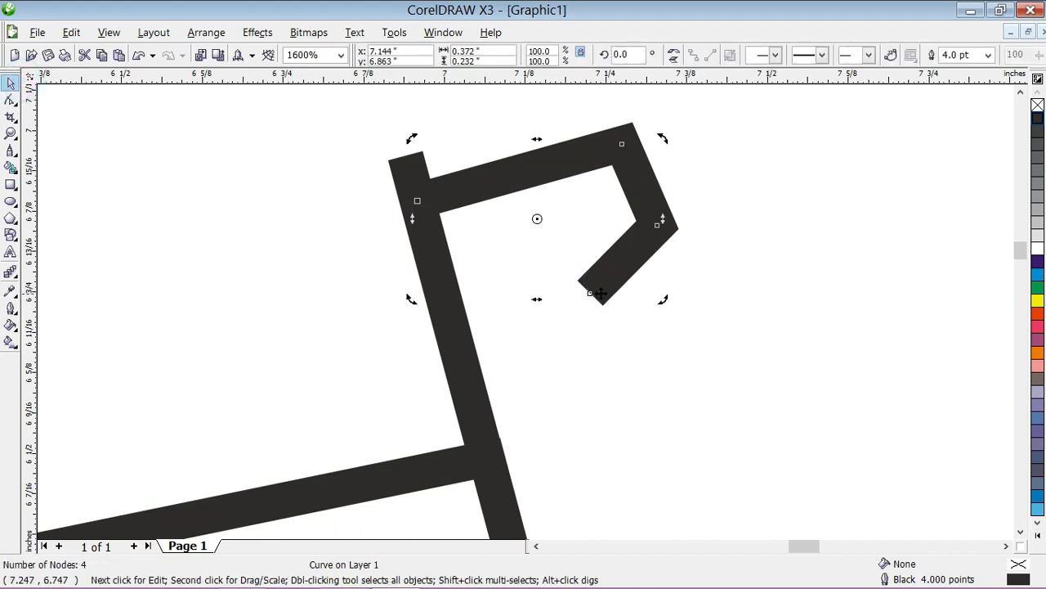
pyautogui.click(10, 99)
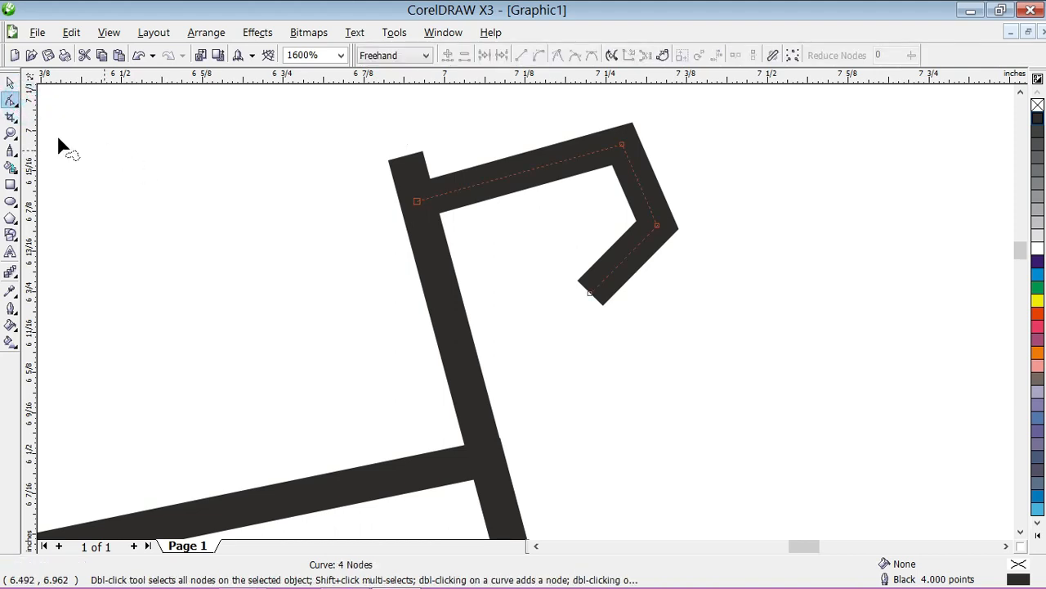
pyautogui.click(10, 83)
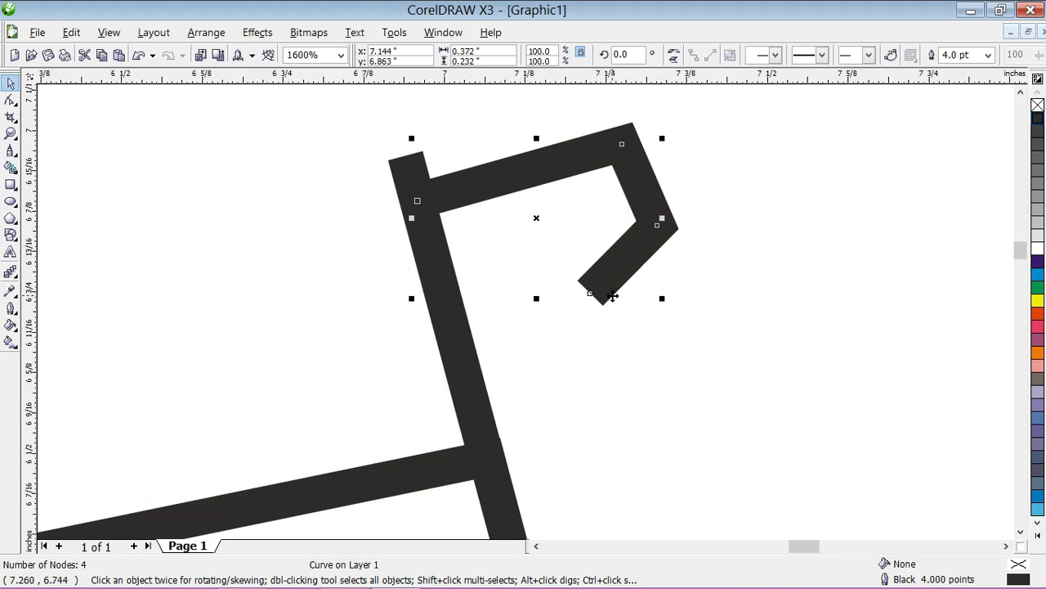
pyautogui.press('F12')
pyautogui.moveTo(593, 156); pyautogui.dragTo(904, 91)
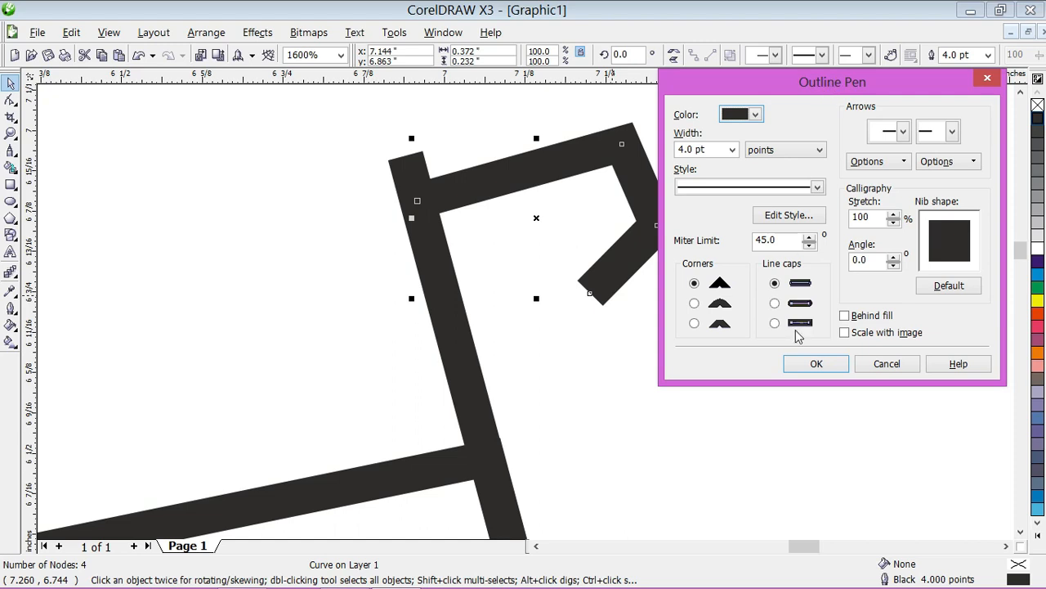
pyautogui.click(775, 303)
pyautogui.click(816, 363)
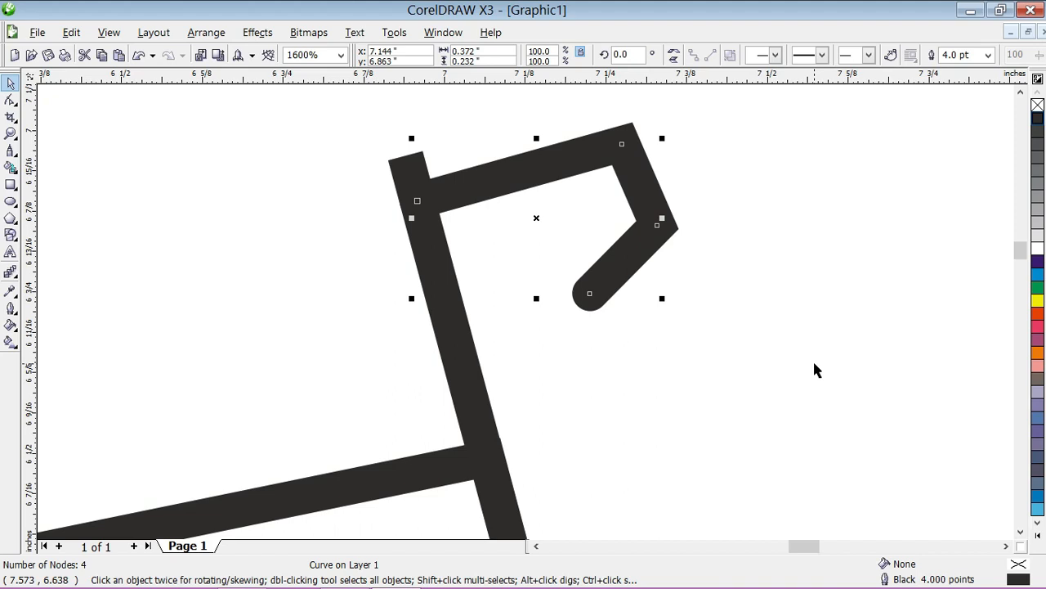
# Select all the bicycle parts together and group them.
pyautogui.press('F3')
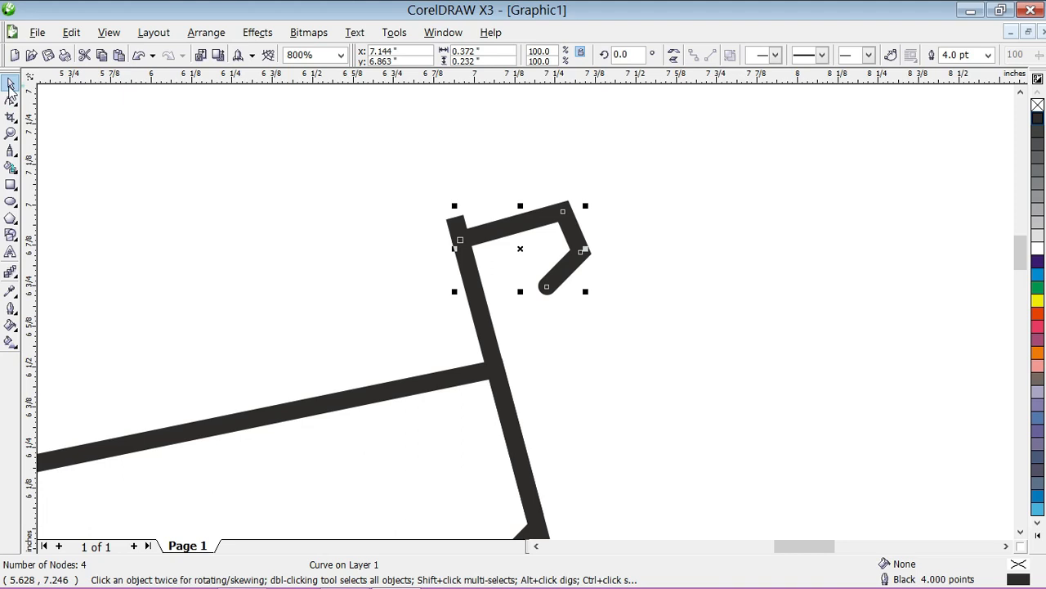
pyautogui.press('F3')
pyautogui.press('F3')
pyautogui.scroll(-2, 452, 433)
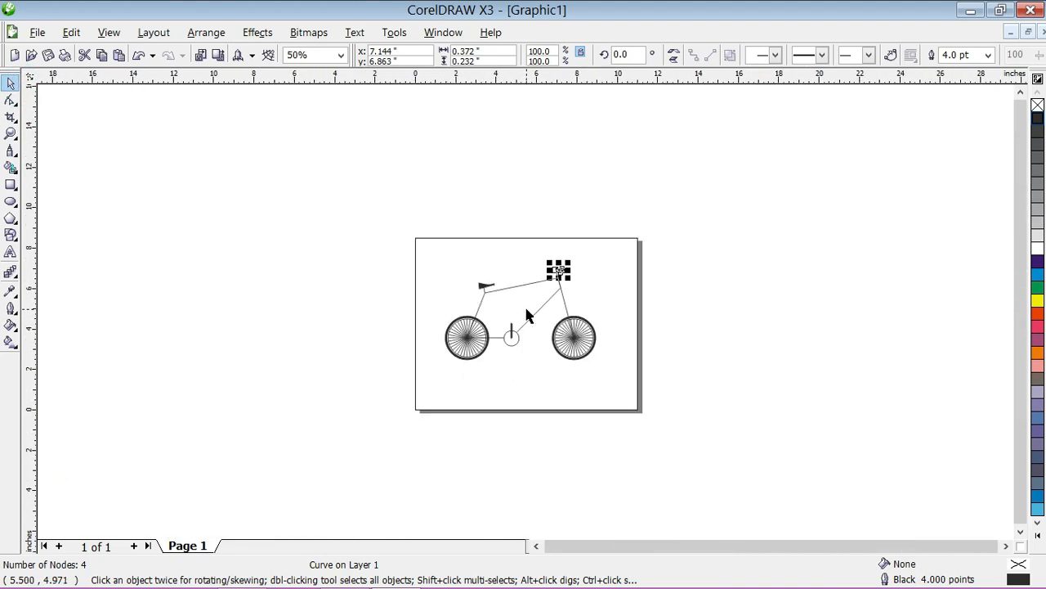
pyautogui.scroll(2, 526, 312)
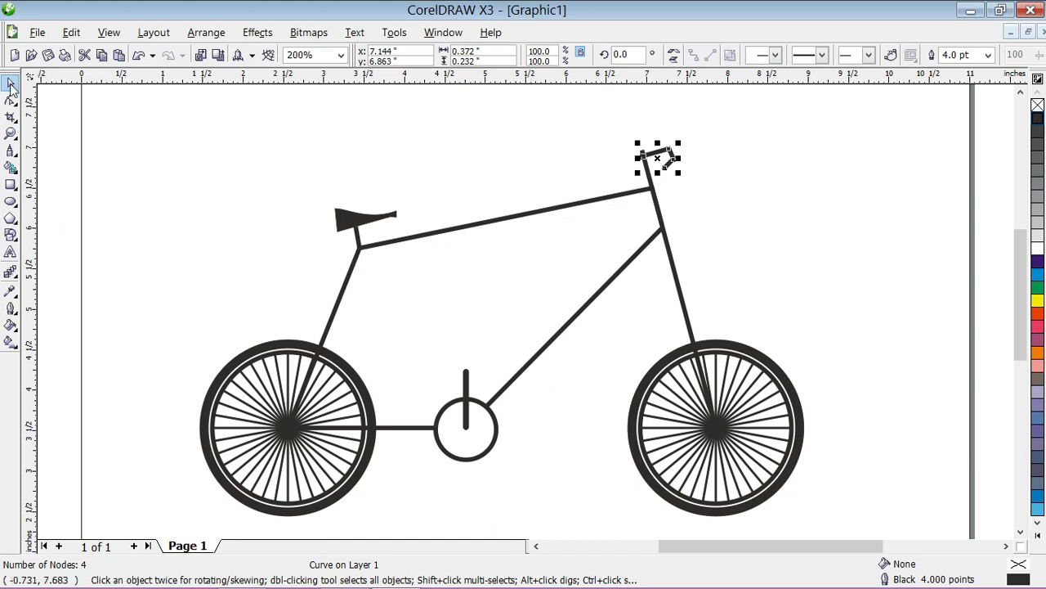
pyautogui.click(253, 172)
pyautogui.press('F3')
pyautogui.moveTo(417, 273); pyautogui.dragTo(810, 521)
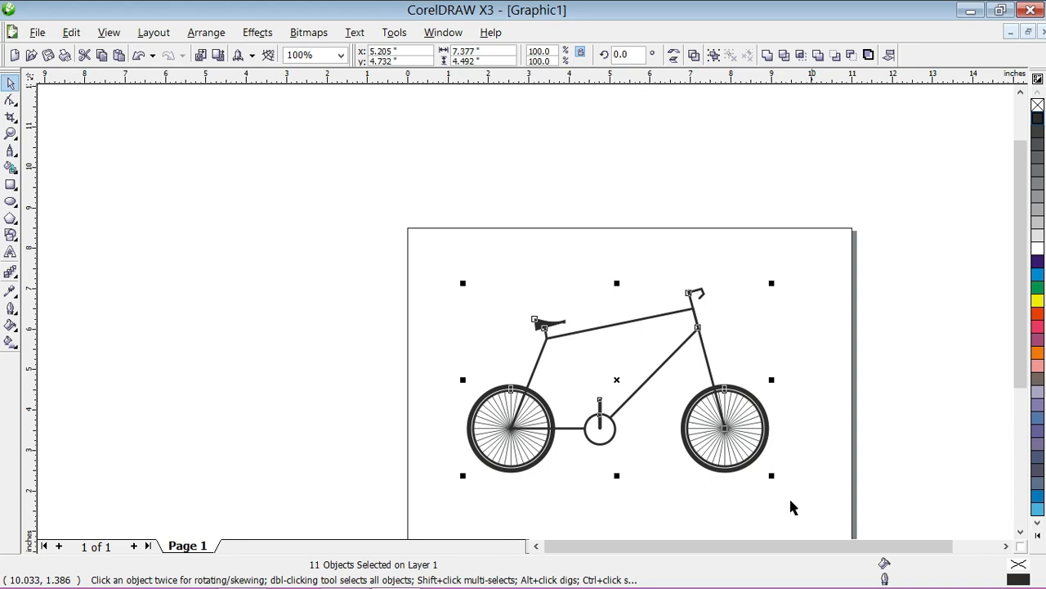
pyautogui.click(714, 57)
# Deselect the grouped bicycle and move it upward on the page.
pyautogui.click(208, 283)
pyautogui.moveTo(584, 324); pyautogui.dragTo(597, 278)
pyautogui.moveTo(598, 425); pyautogui.dragTo(620, 374)
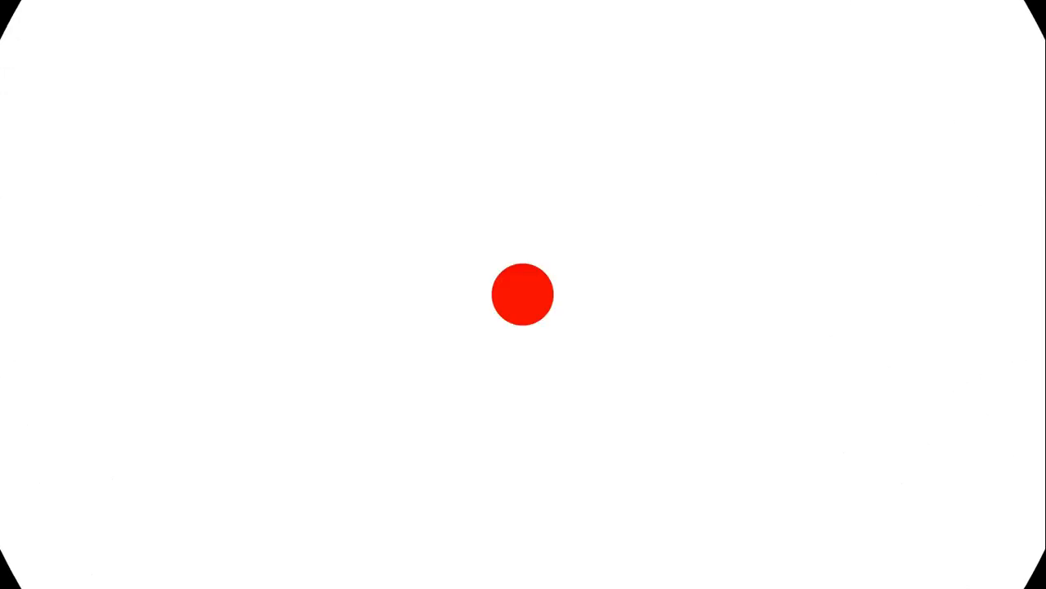